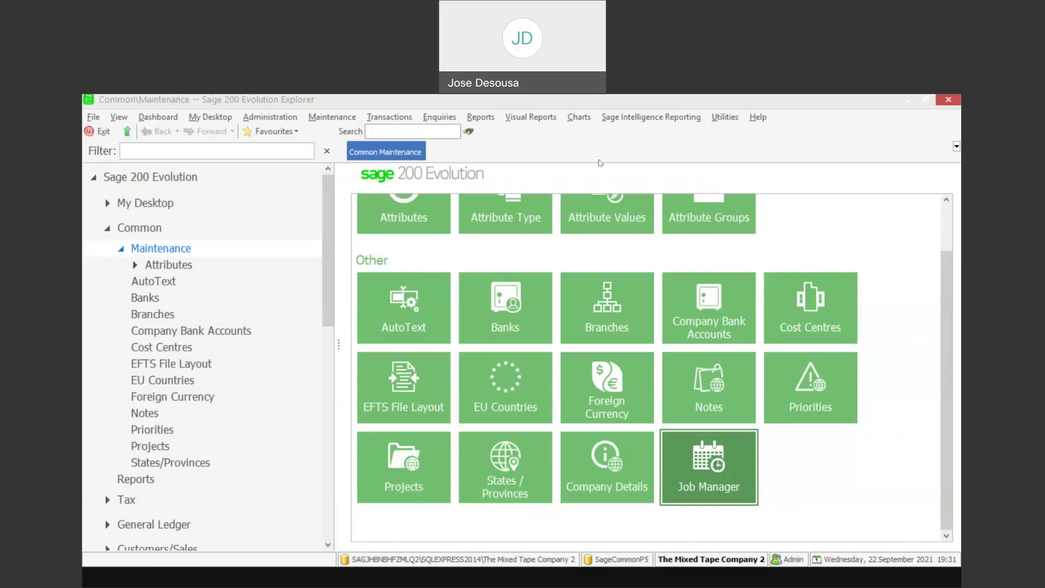
Open the Job Manager and create a Relink job named "GL Relink" containing the General Ledger Relink
{"action": "left_click", "coordinate": [694, 459]}
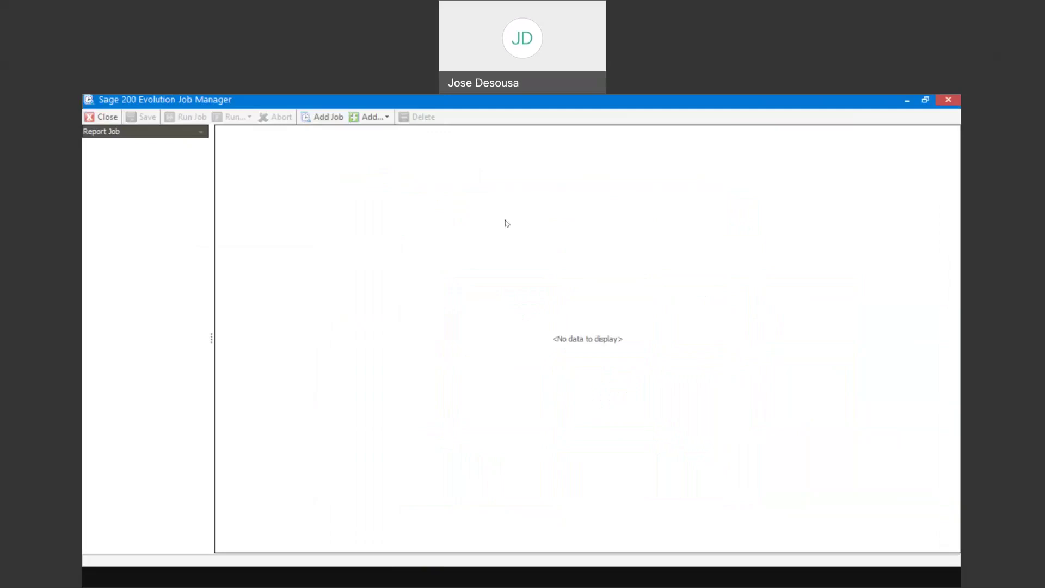
{"action": "left_click", "coordinate": [323, 120]}
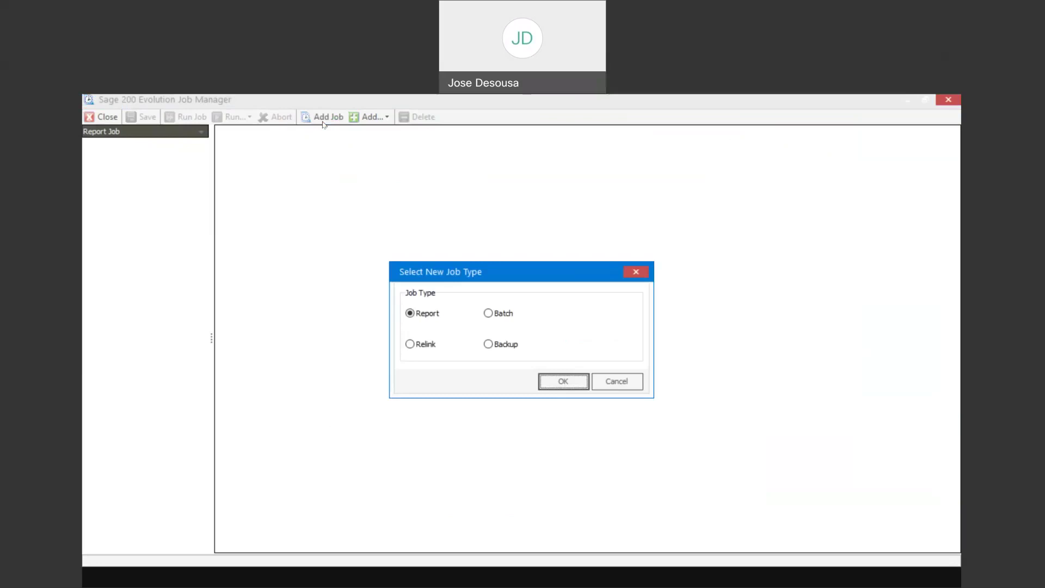
{"action": "left_click", "coordinate": [412, 346]}
{"action": "left_click", "coordinate": [560, 384]}
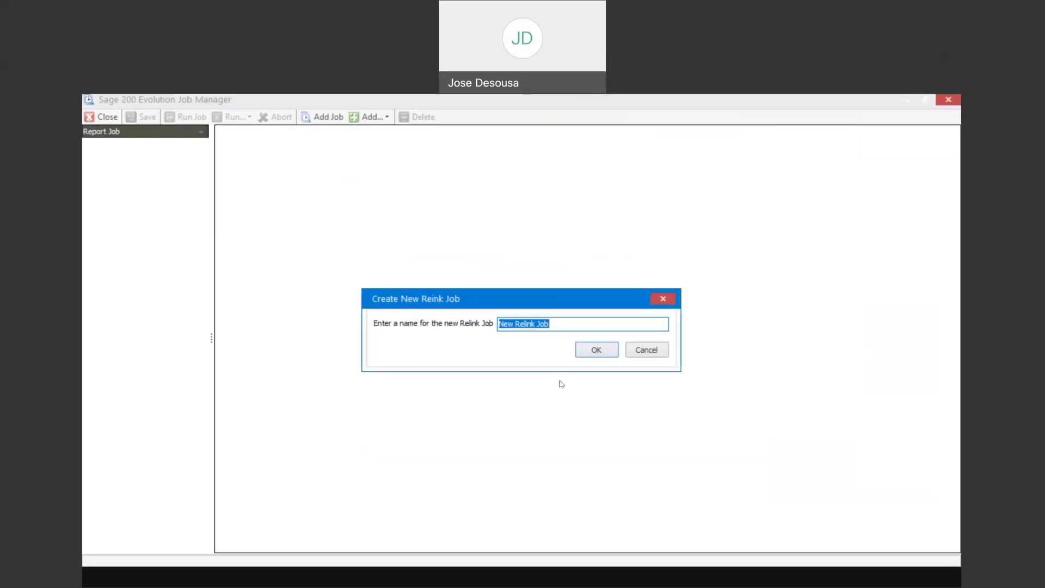
{"action": "key", "text": "BackSpace"}
{"action": "type", "text": "w"}
{"action": "key", "text": "BackSpace"}
{"action": "type", "text": "GL Relink"}
{"action": "left_click", "coordinate": [603, 352]}
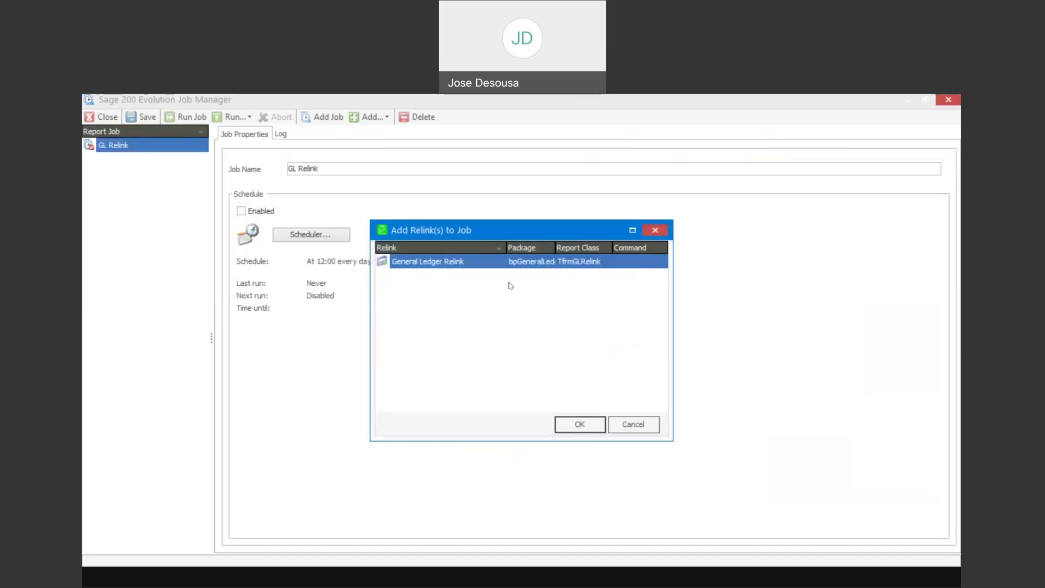
{"action": "left_click", "coordinate": [562, 418]}
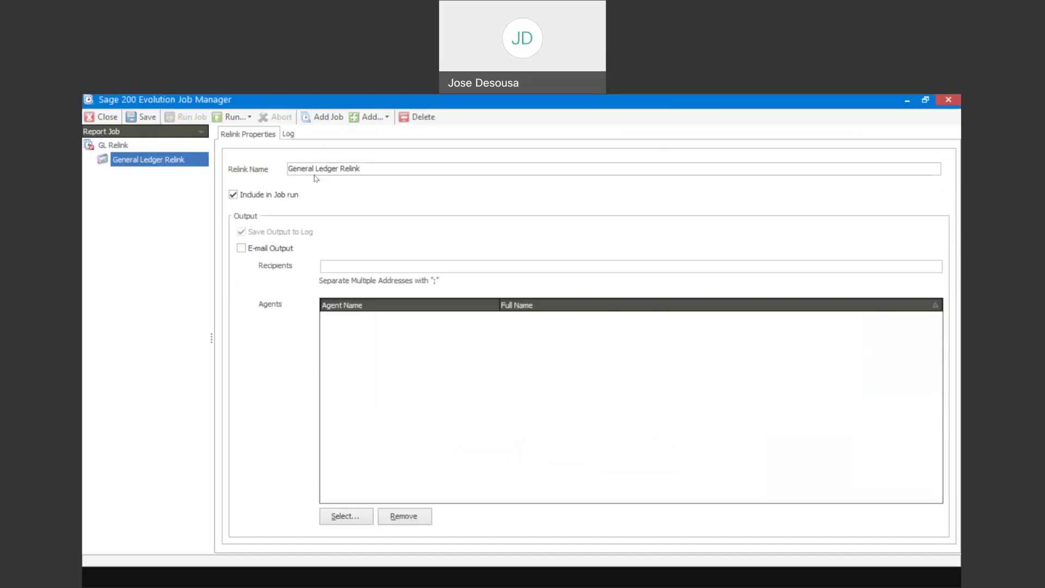
Enable the GL Relink job's schedule and set it to run weekly, every 1 week on Wednesday at 07:00 PM
{"action": "left_click", "coordinate": [120, 145]}
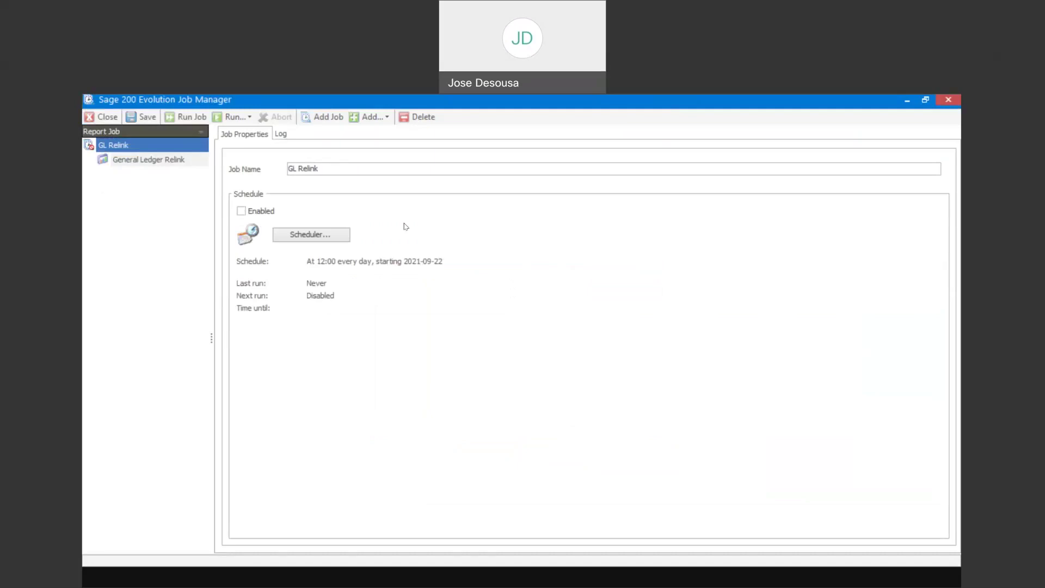
{"action": "left_click", "coordinate": [241, 211]}
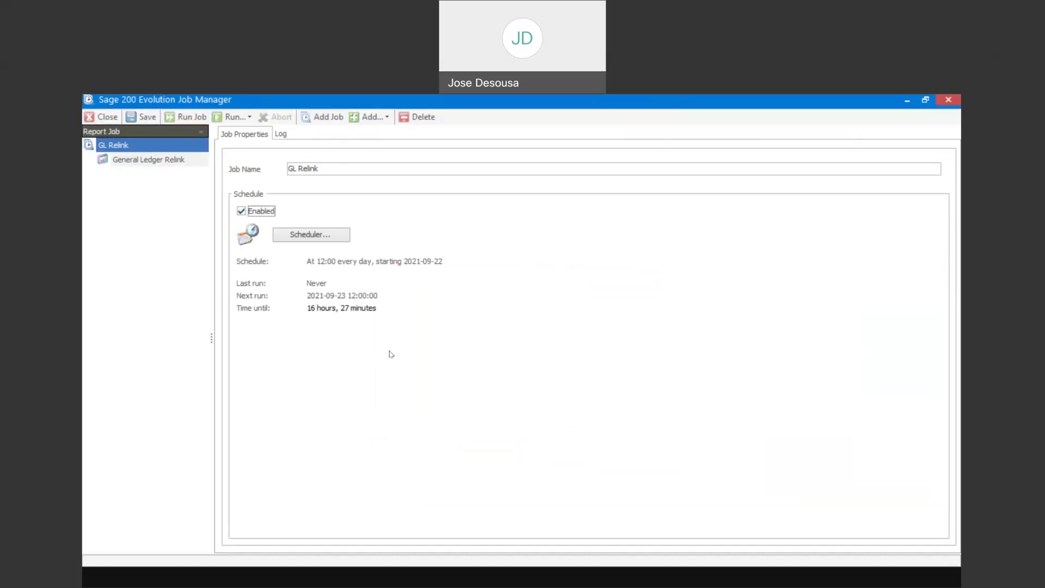
{"action": "left_click", "coordinate": [328, 238]}
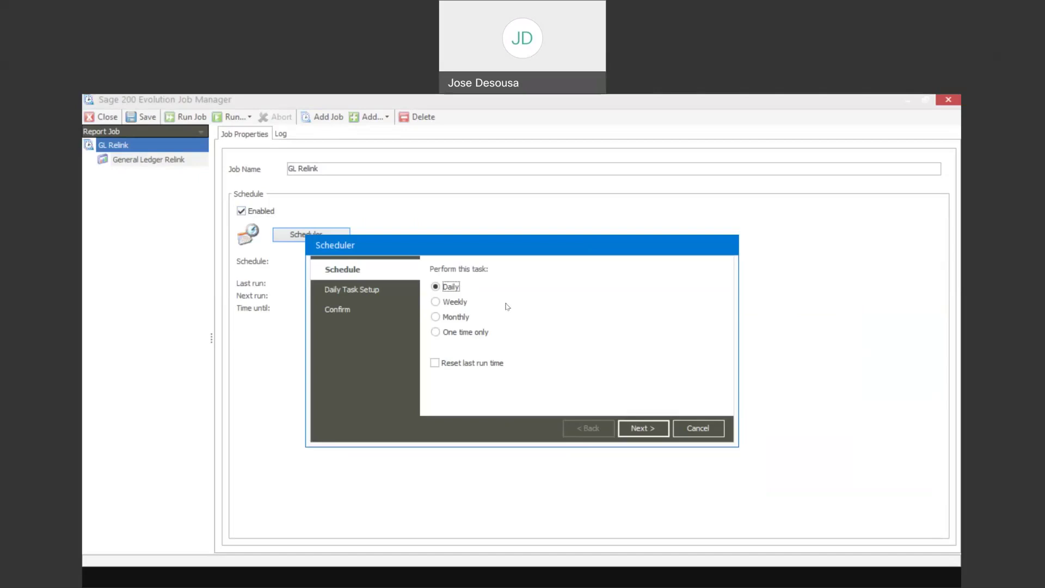
{"action": "left_click", "coordinate": [444, 303]}
{"action": "left_click", "coordinate": [626, 423]}
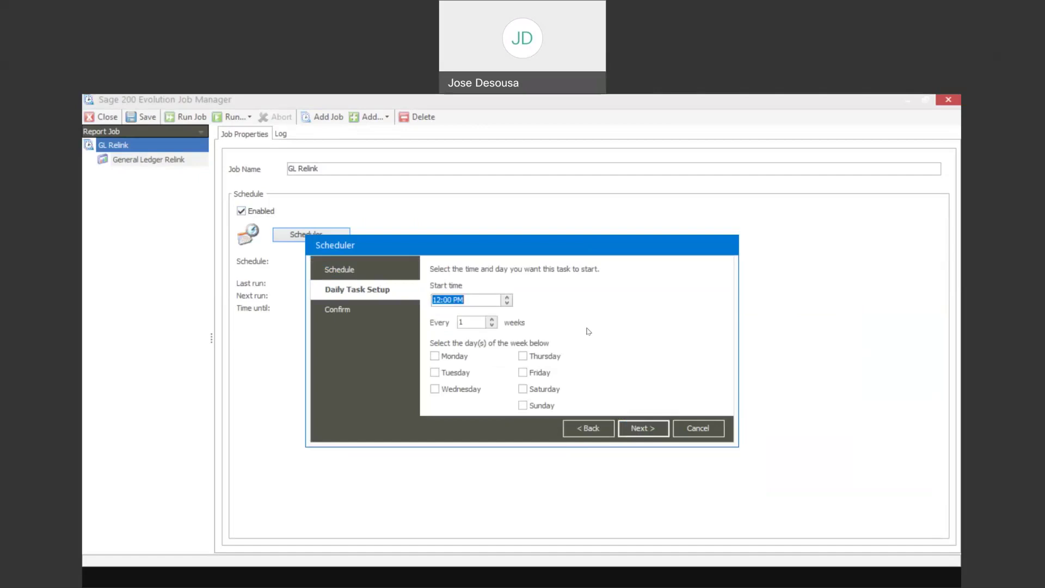
{"action": "left_click", "coordinate": [507, 297]}
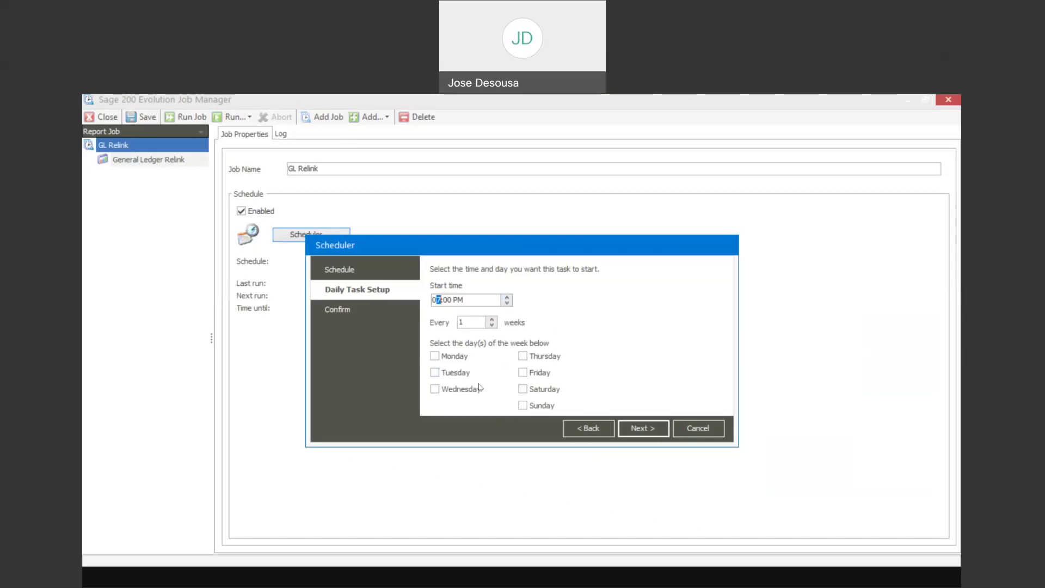
{"action": "left_click", "coordinate": [435, 389]}
{"action": "left_click", "coordinate": [635, 430]}
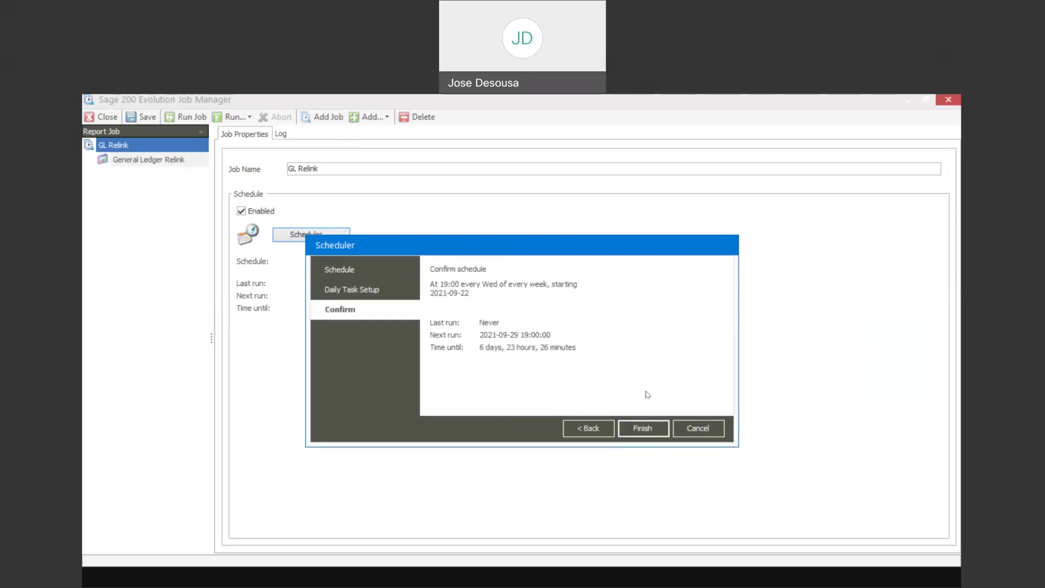
{"action": "left_click", "coordinate": [651, 429]}
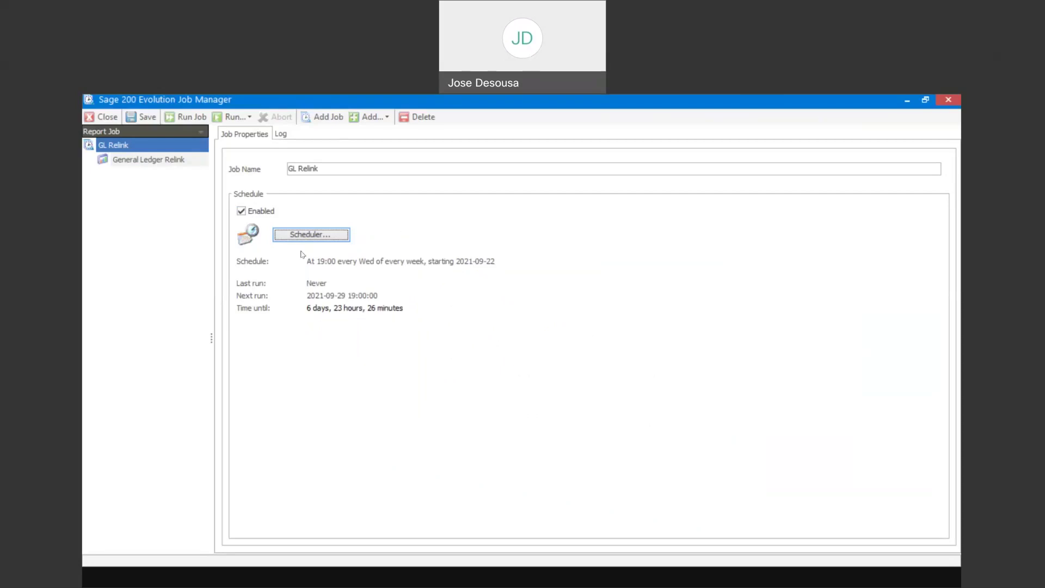
Turn on e-mail output for the General Ledger Relink and add the Admin agent as a recipient
{"action": "left_click", "coordinate": [165, 166]}
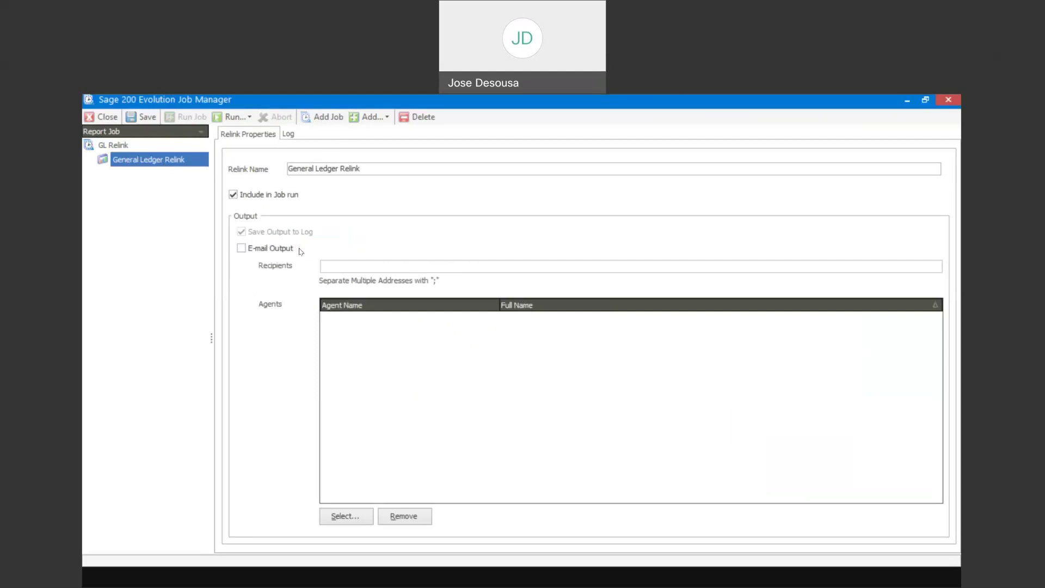
{"action": "left_click", "coordinate": [289, 134]}
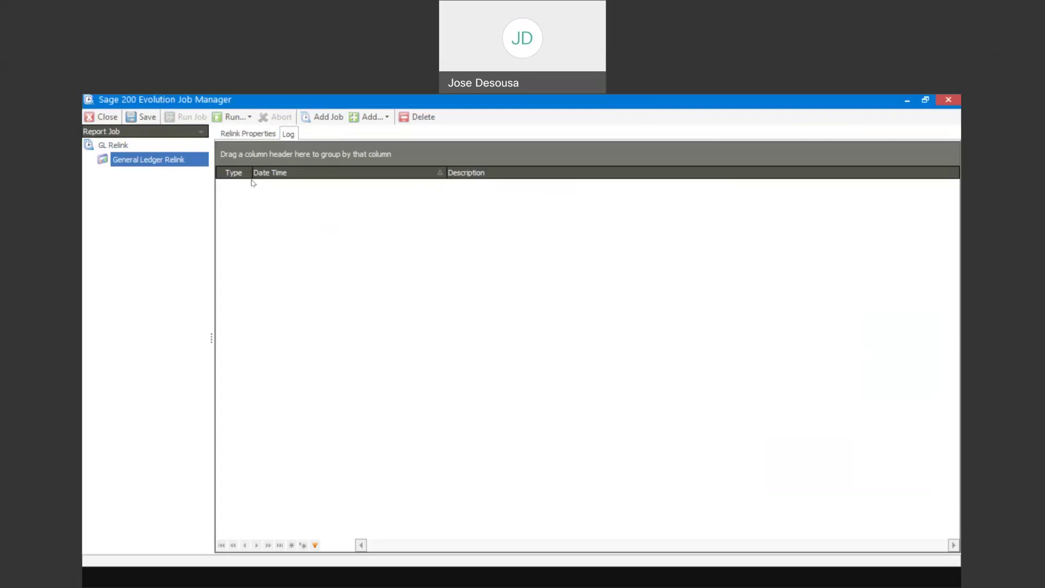
{"action": "left_click", "coordinate": [251, 138]}
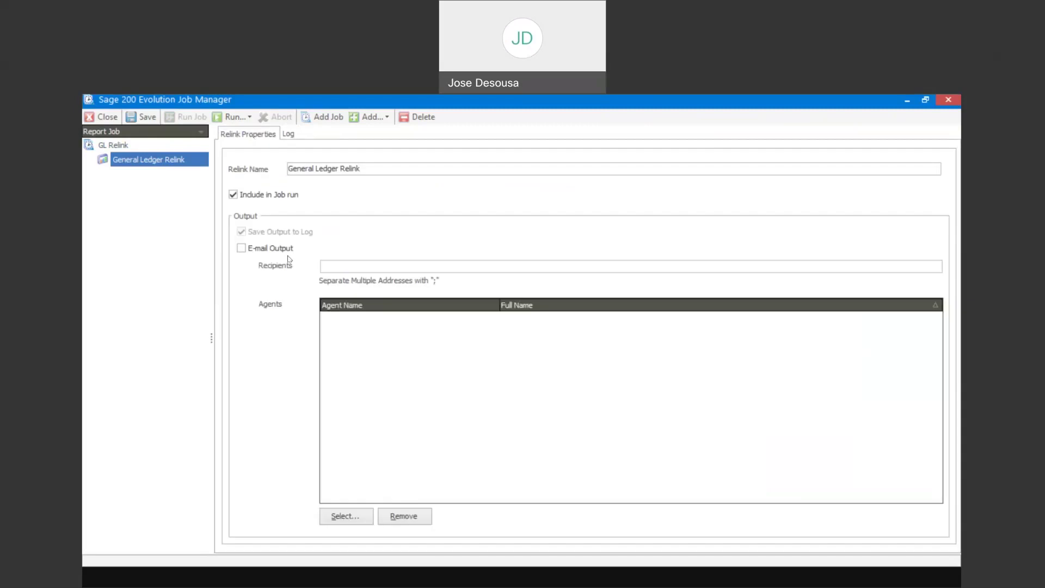
{"action": "left_click", "coordinate": [241, 251]}
{"action": "left_click", "coordinate": [330, 265]}
{"action": "left_click", "coordinate": [344, 516]}
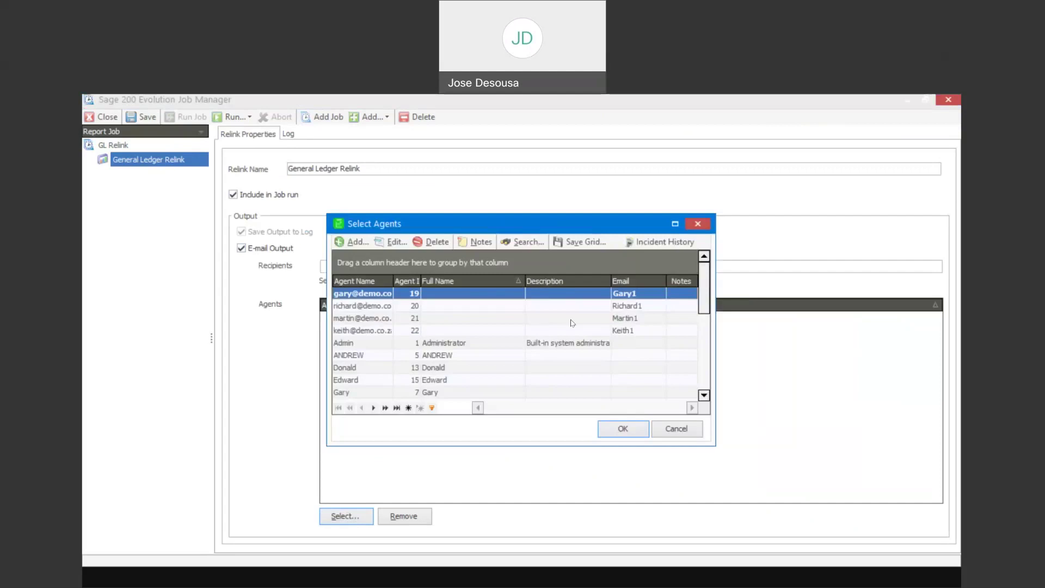
{"action": "left_click_drag", "start_coordinate": [703, 306], "coordinate": [704, 326]}
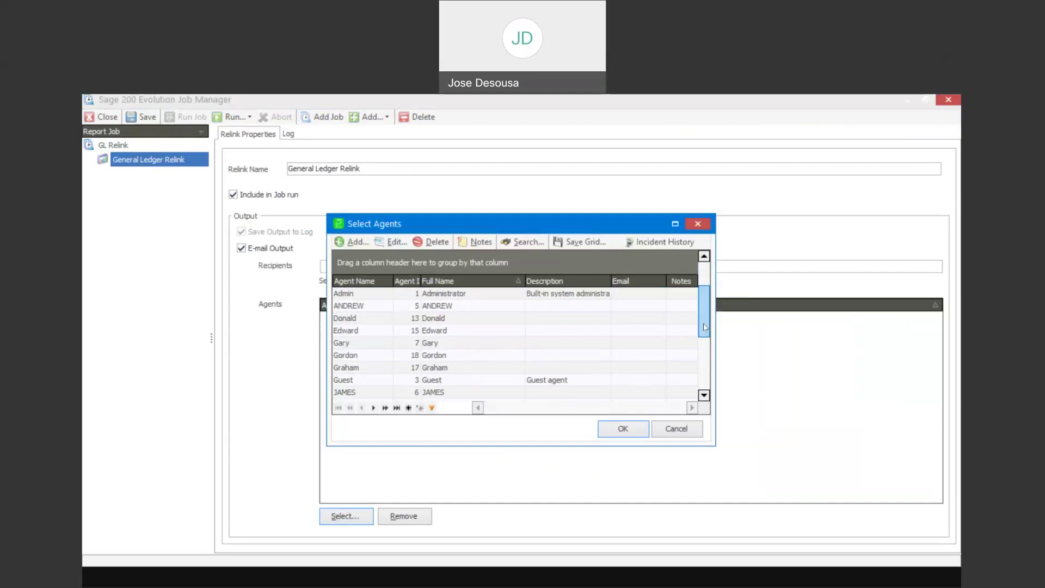
{"action": "left_click", "coordinate": [471, 294]}
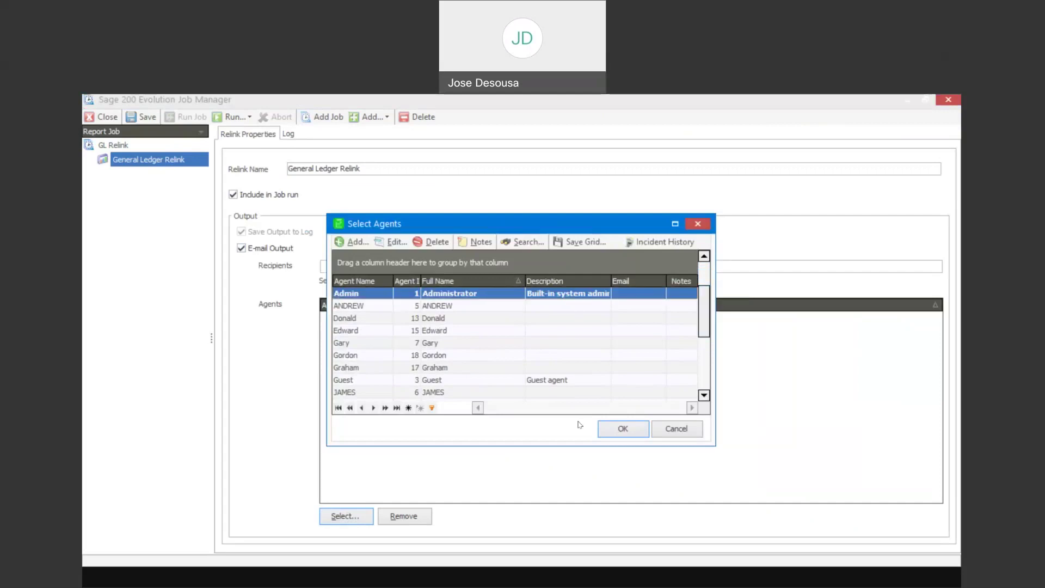
{"action": "left_click", "coordinate": [605, 431]}
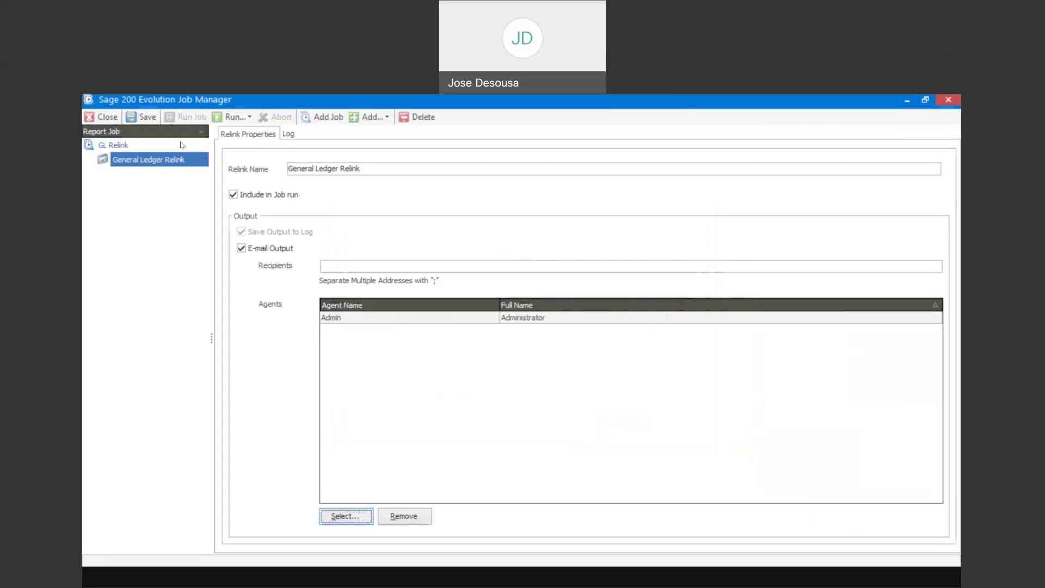
{"action": "left_click", "coordinate": [114, 146]}
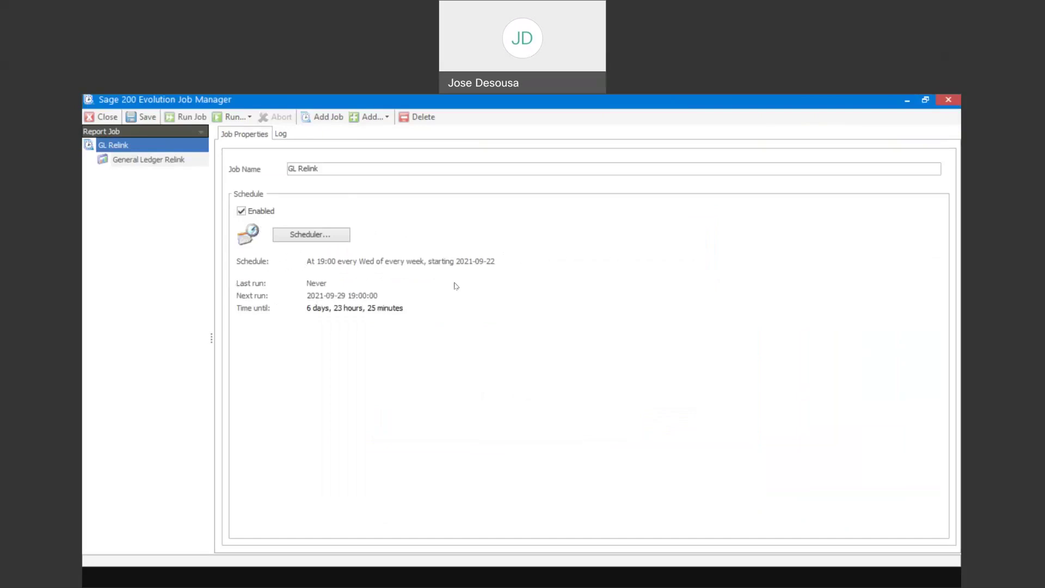
{"action": "left_click", "coordinate": [181, 160]}
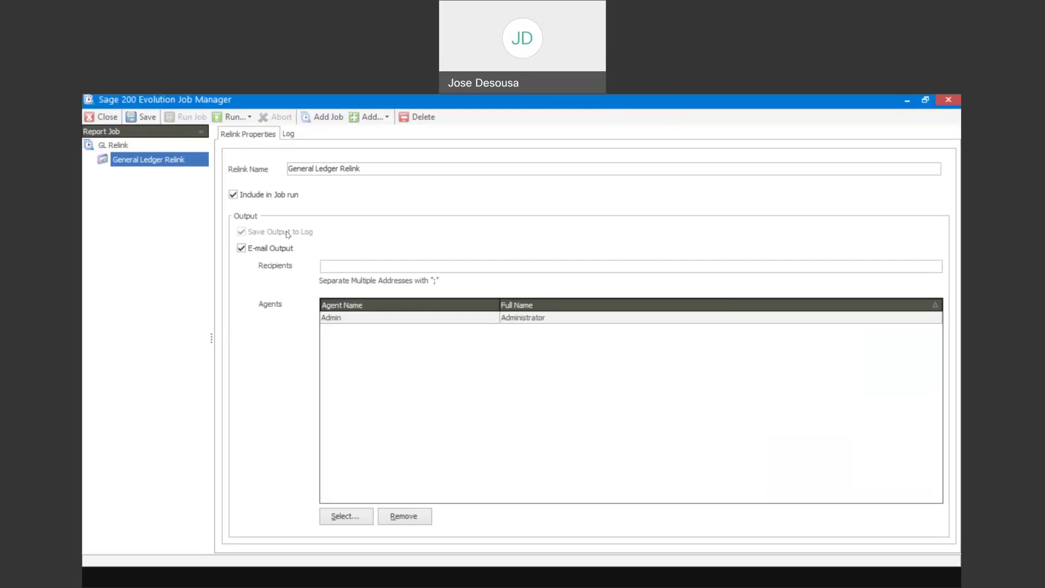
Create a Backup job named "Database Backup Process" containing the Database Administration backup
{"action": "left_click", "coordinate": [338, 117]}
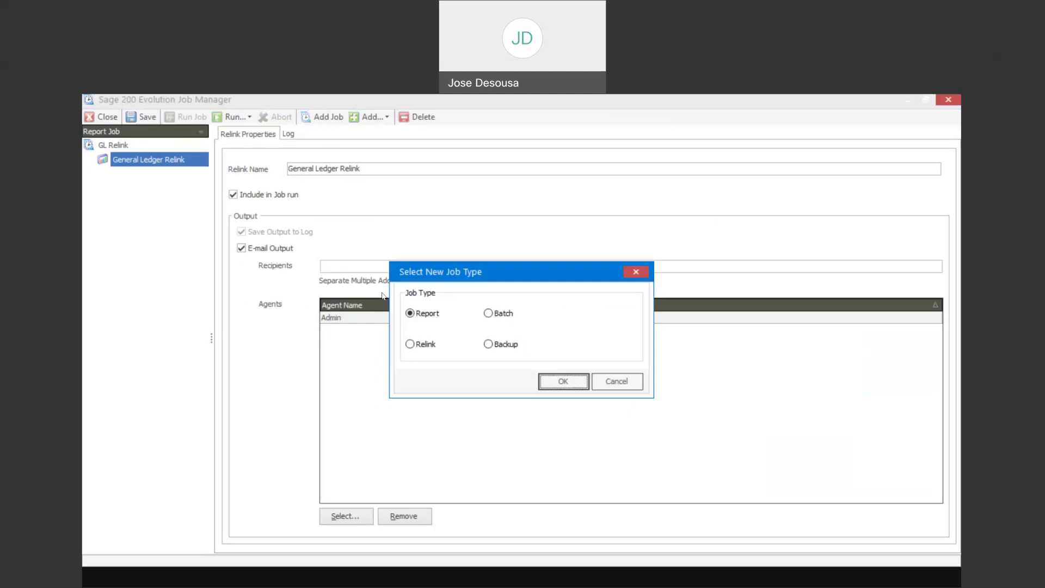
{"action": "left_click", "coordinate": [494, 345]}
{"action": "left_click", "coordinate": [550, 381]}
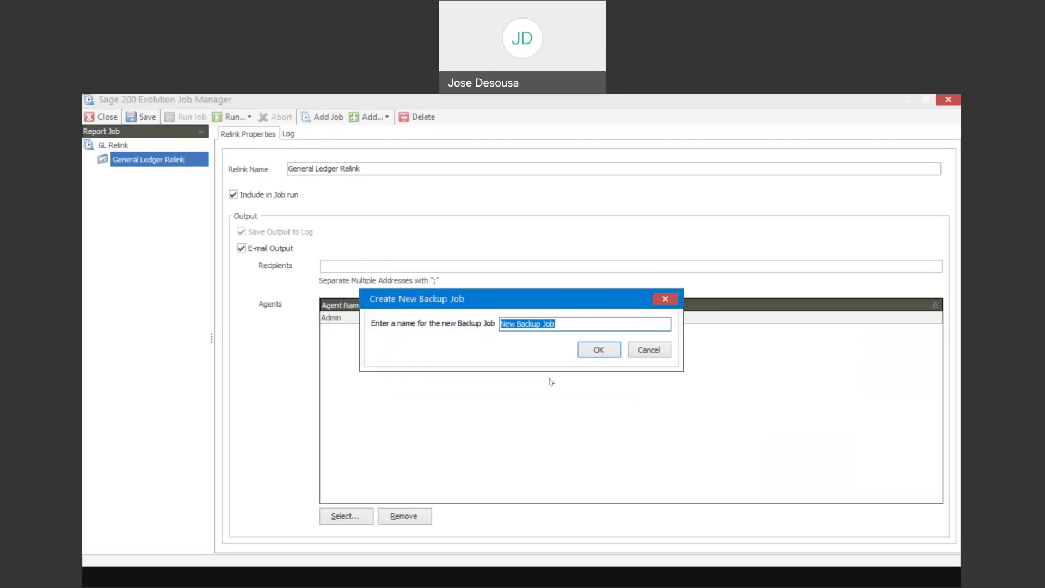
{"action": "key", "text": "BackSpace"}
{"action": "type", "text": "Database Back"}
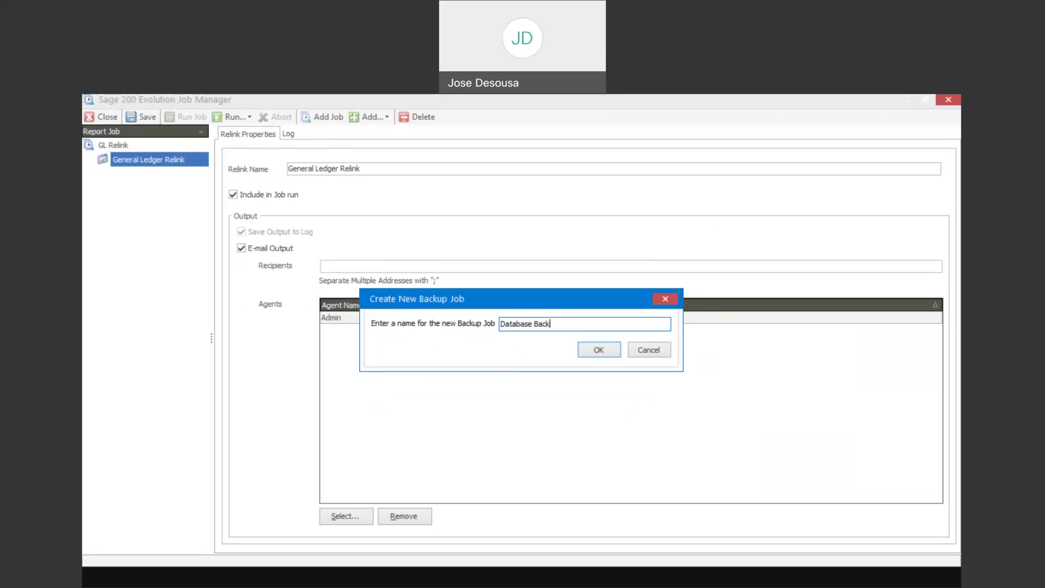
{"action": "type", "text": "up Process"}
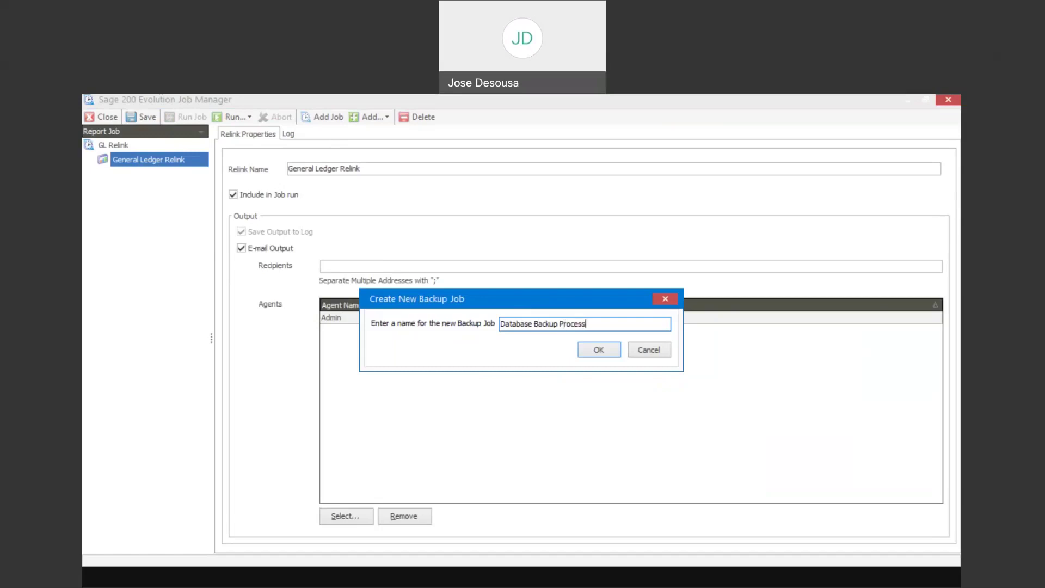
{"action": "left_click", "coordinate": [608, 351]}
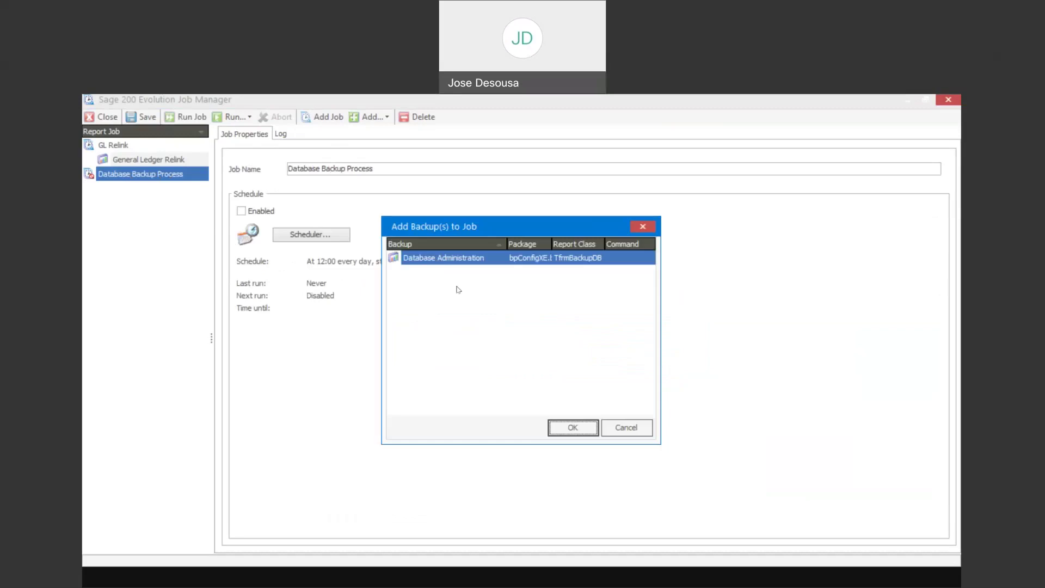
{"action": "left_click", "coordinate": [563, 429]}
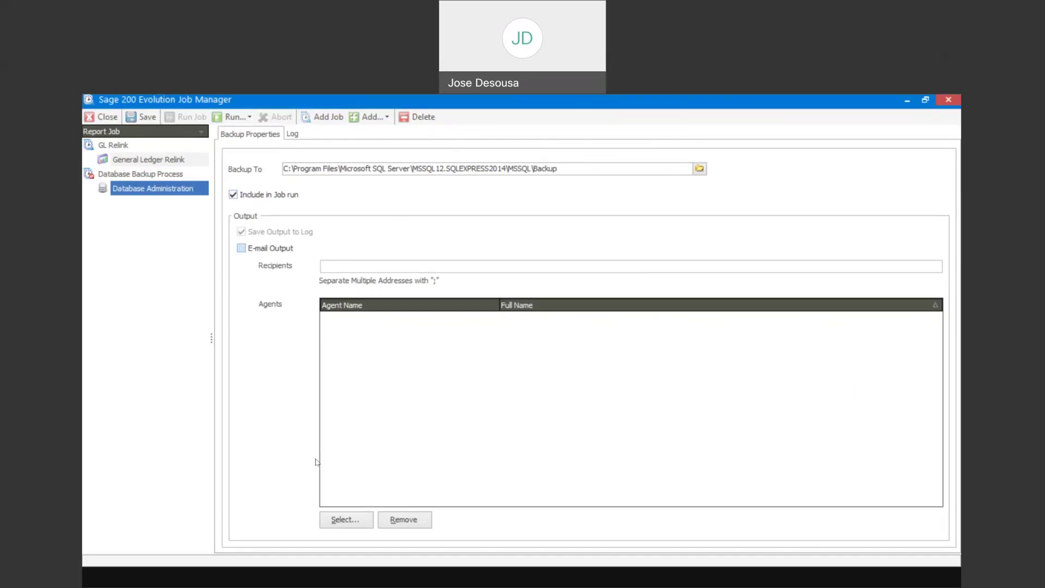
Add the Admin agent to the Database Administration backup's output and view its log
{"action": "left_click", "coordinate": [354, 524]}
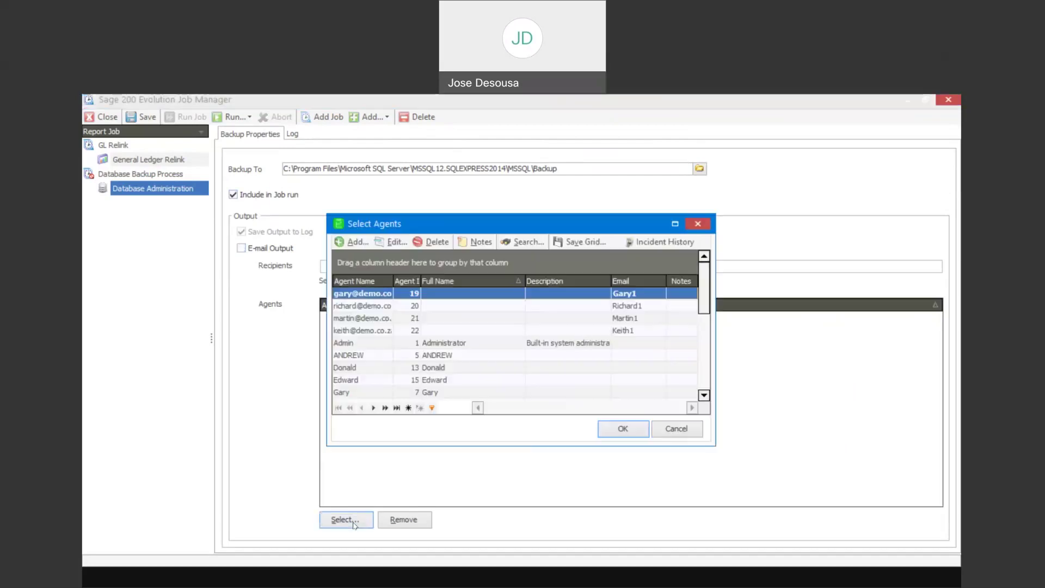
{"action": "left_click", "coordinate": [396, 346]}
{"action": "left_click", "coordinate": [613, 430]}
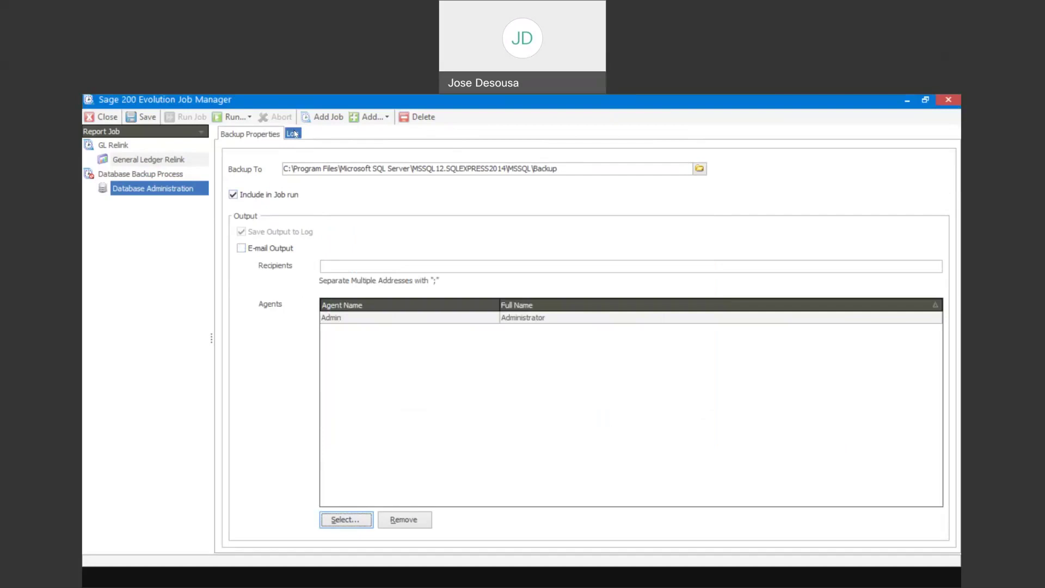
{"action": "left_click", "coordinate": [293, 133]}
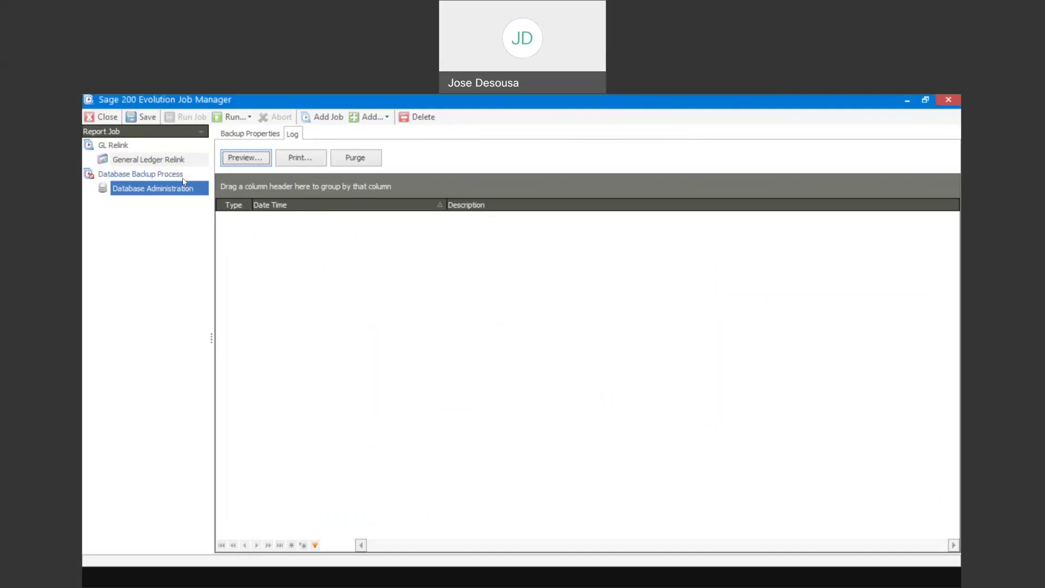
Enable the Database Backup Process job's schedule and set it to run every day at 07:00 PM, starting 2021-09-22
{"action": "left_click", "coordinate": [163, 174]}
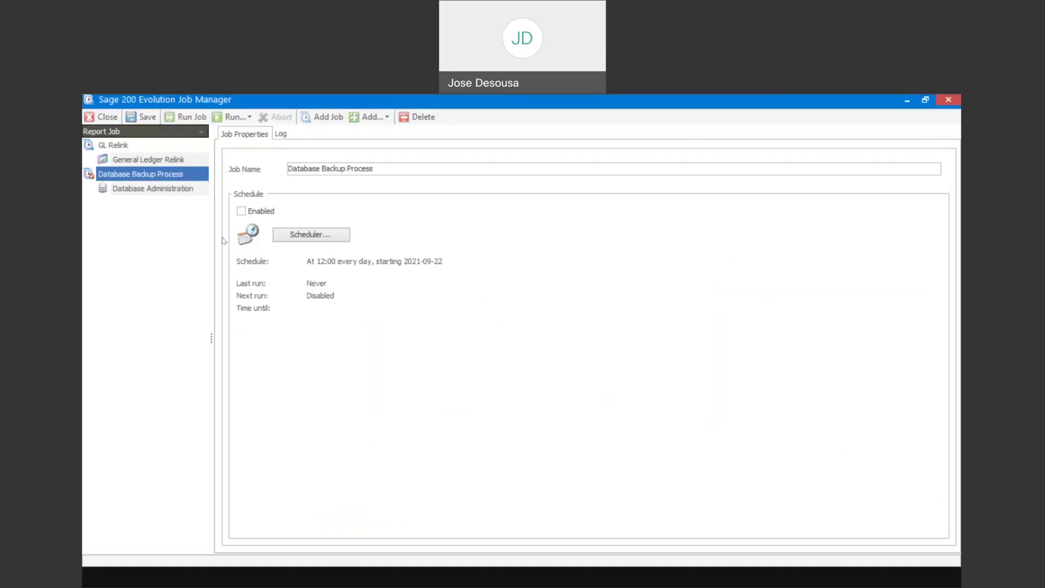
{"action": "left_click", "coordinate": [242, 213]}
{"action": "left_click", "coordinate": [320, 235]}
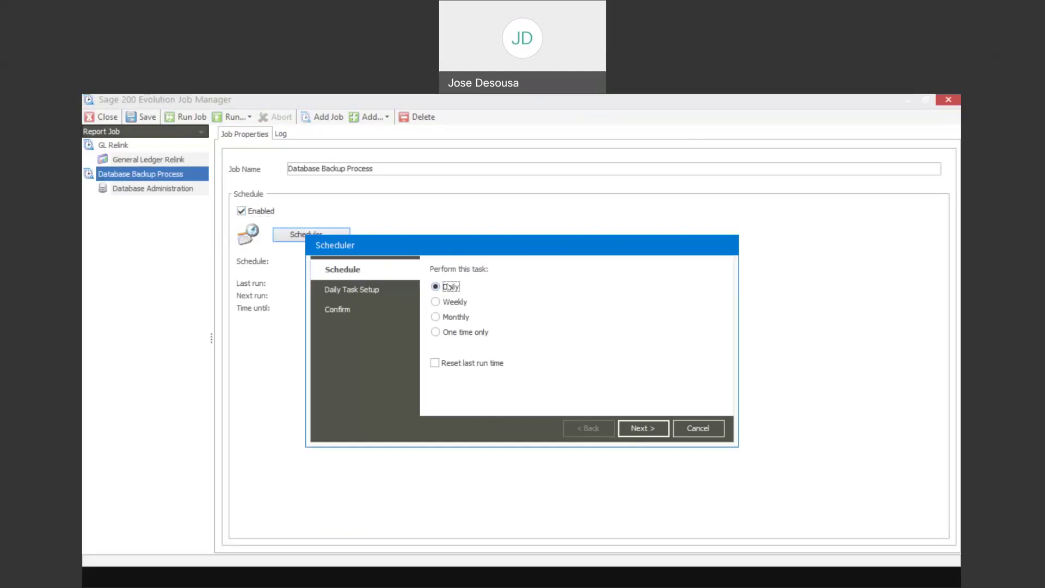
{"action": "left_click", "coordinate": [640, 427]}
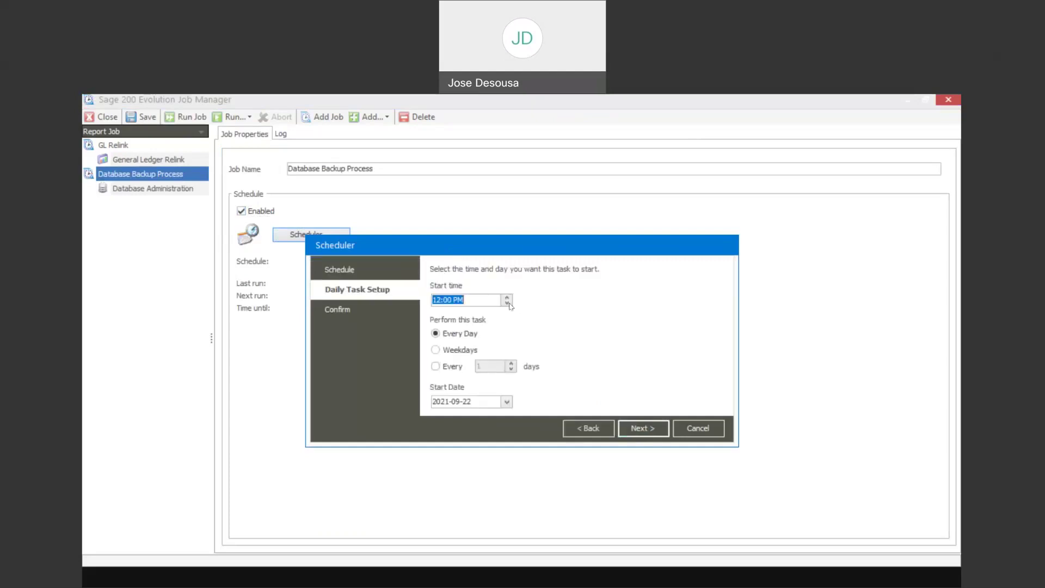
{"action": "left_click", "coordinate": [508, 299]}
{"action": "left_click", "coordinate": [631, 429]}
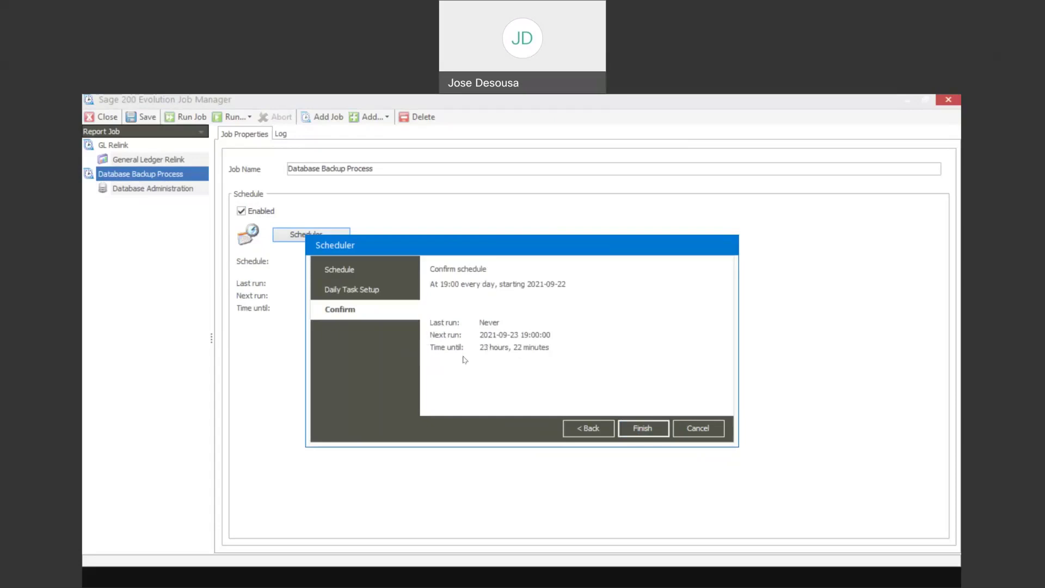
{"action": "left_click", "coordinate": [638, 430]}
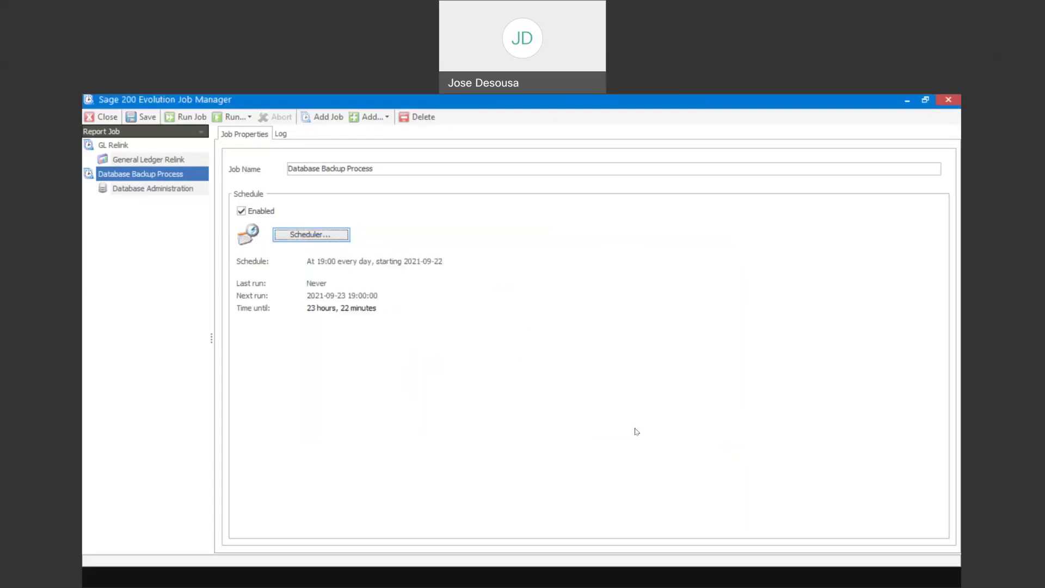
Review the Database Administration backup's properties and create a Report job named "Customer Age Analysis"
{"action": "left_click", "coordinate": [177, 193]}
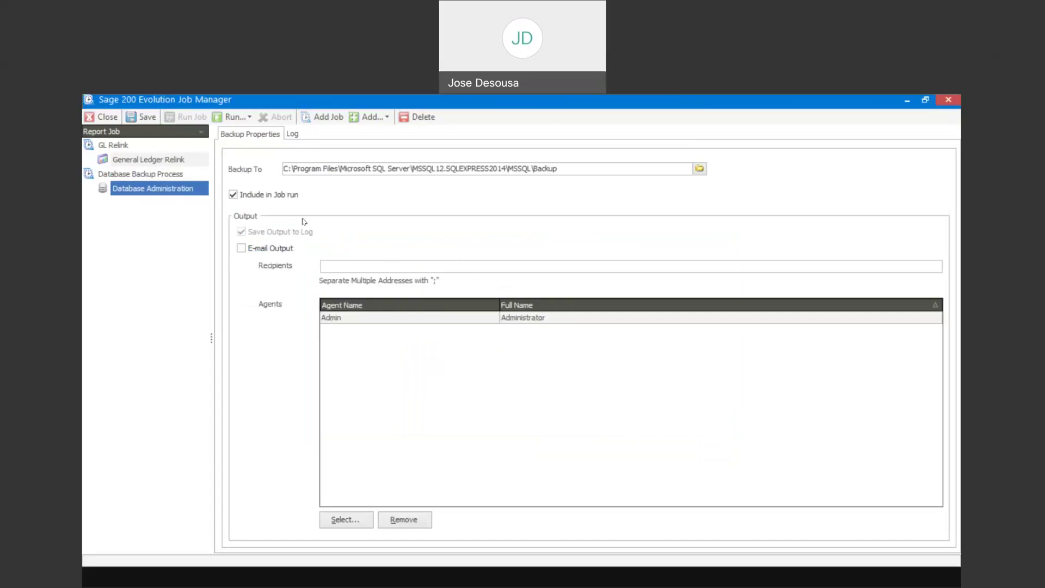
{"action": "left_click", "coordinate": [181, 174]}
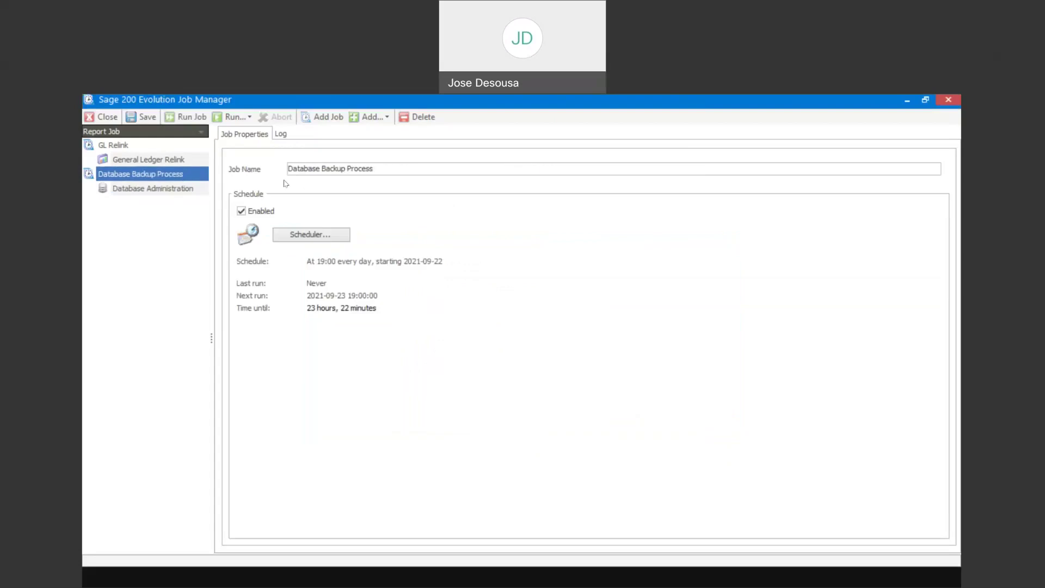
{"action": "left_click", "coordinate": [334, 122]}
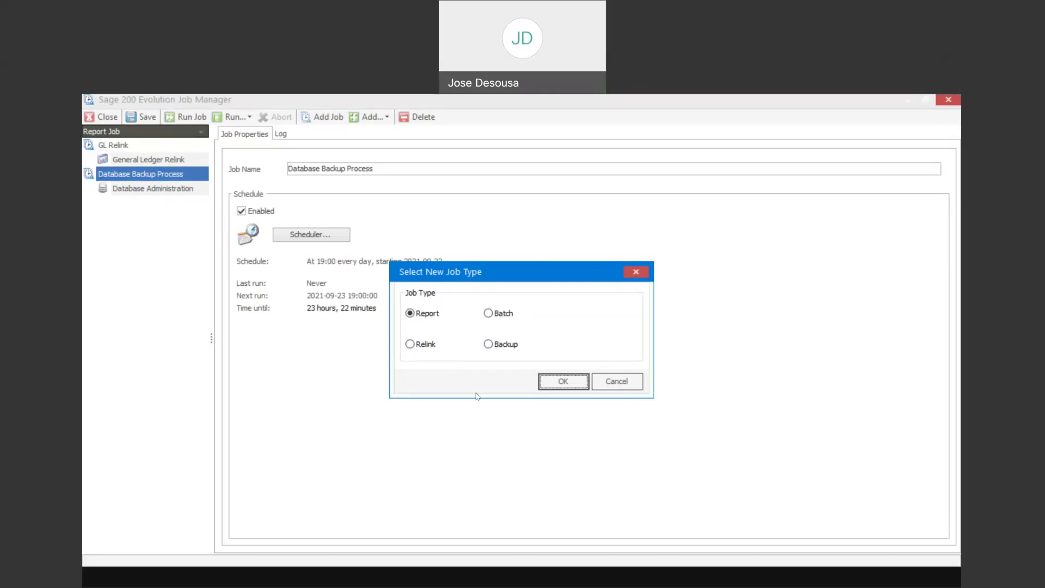
{"action": "left_click", "coordinate": [565, 381]}
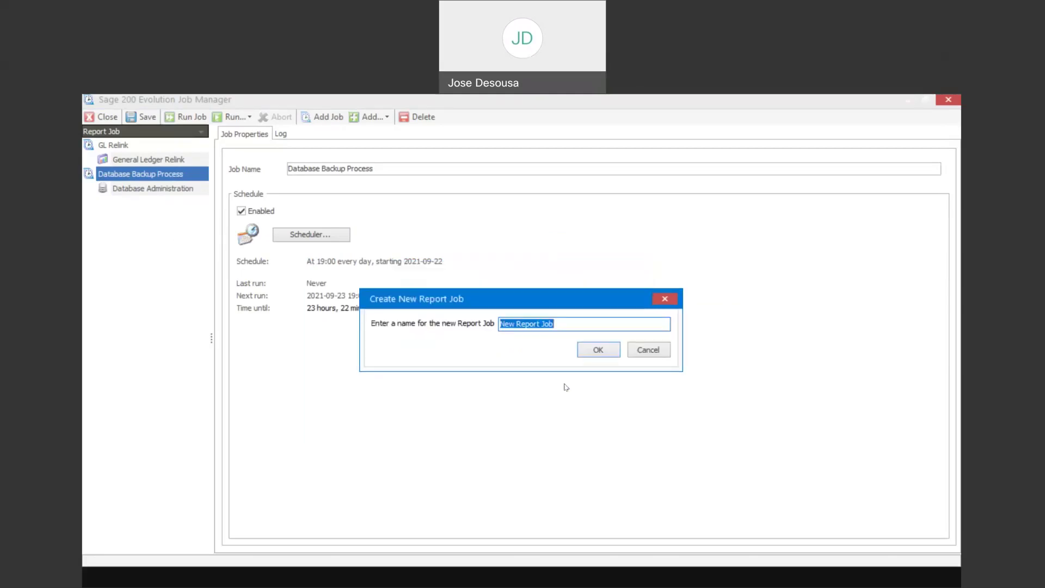
{"action": "key", "text": "BackSpace"}
{"action": "type", "text": "Customer Age Analysis"}
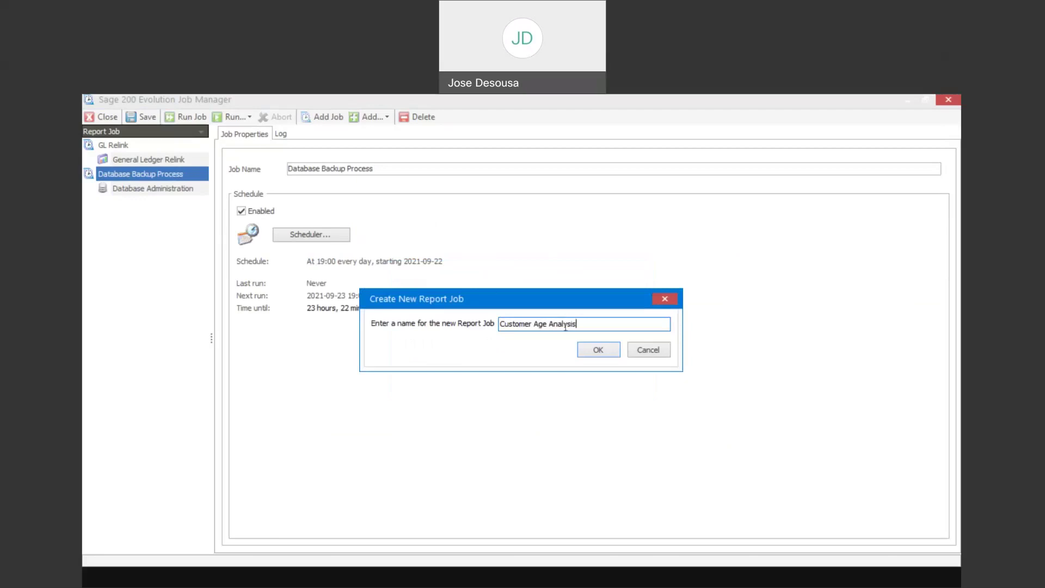
{"action": "left_click", "coordinate": [594, 353]}
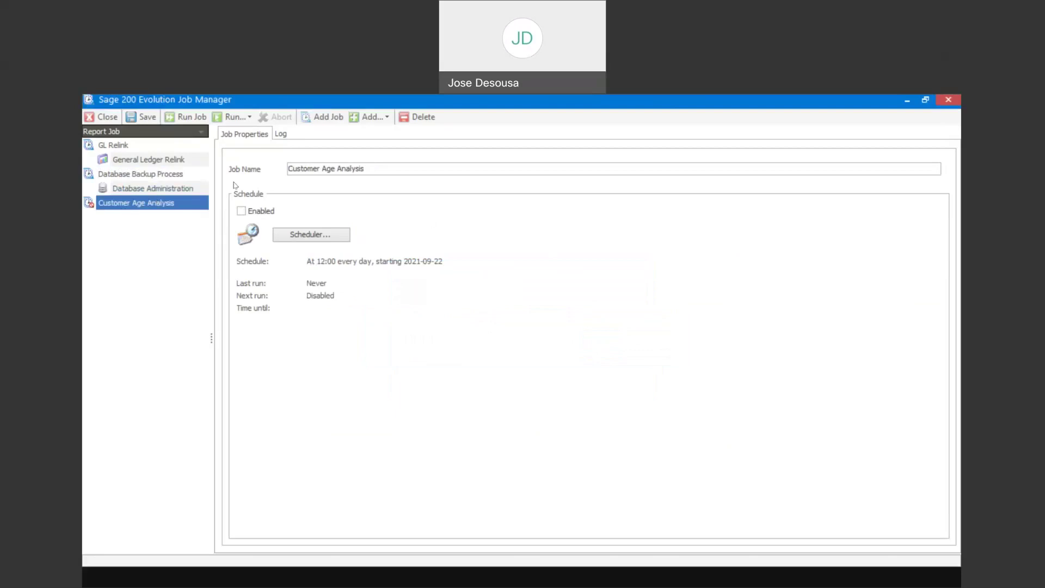
Start adding a report to the Customer Age Analysis job and look through the list of available reports
{"action": "left_click", "coordinate": [387, 122]}
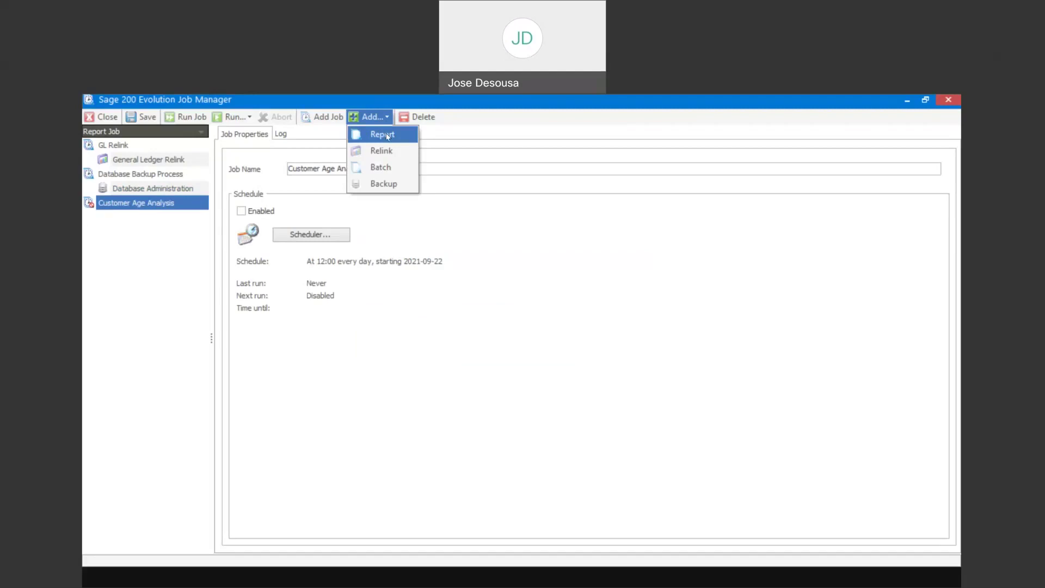
{"action": "left_click", "coordinate": [388, 136]}
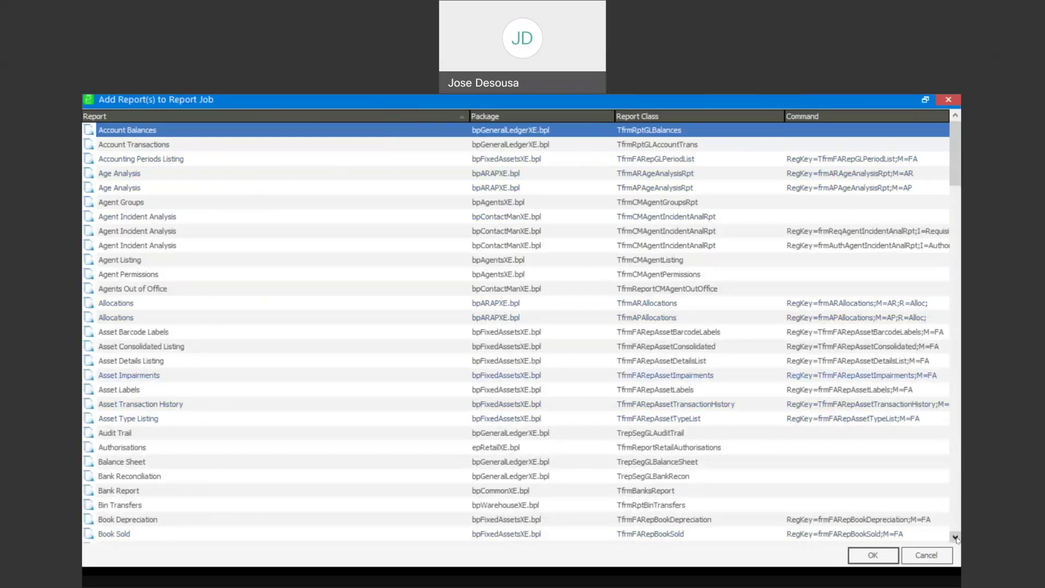
{"action": "scroll", "coordinate": [956, 539], "scroll_direction": "down", "scroll_amount": 1}
{"action": "scroll", "coordinate": [956, 539], "scroll_direction": "down", "scroll_amount": 1}
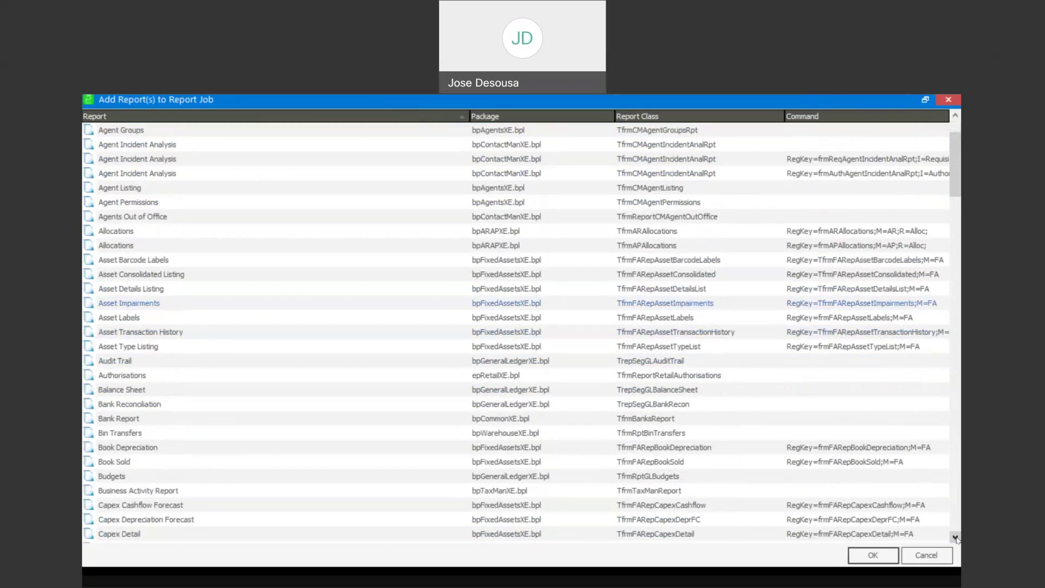
{"action": "scroll", "coordinate": [956, 539], "scroll_direction": "down", "scroll_amount": 2}
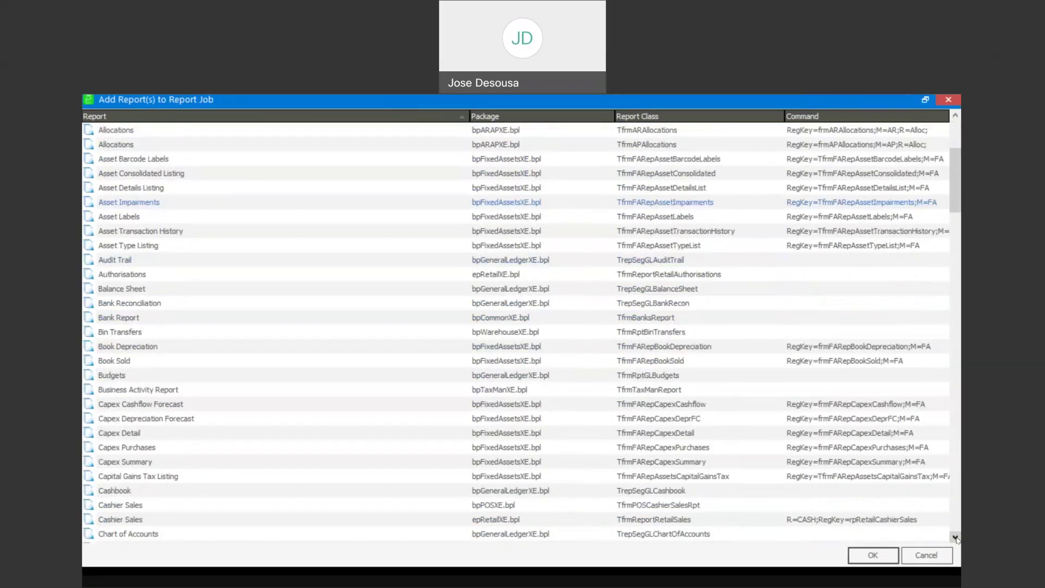
{"action": "scroll", "coordinate": [956, 539], "scroll_direction": "down", "scroll_amount": 1}
{"action": "scroll", "coordinate": [956, 539], "scroll_direction": "down", "scroll_amount": 1}
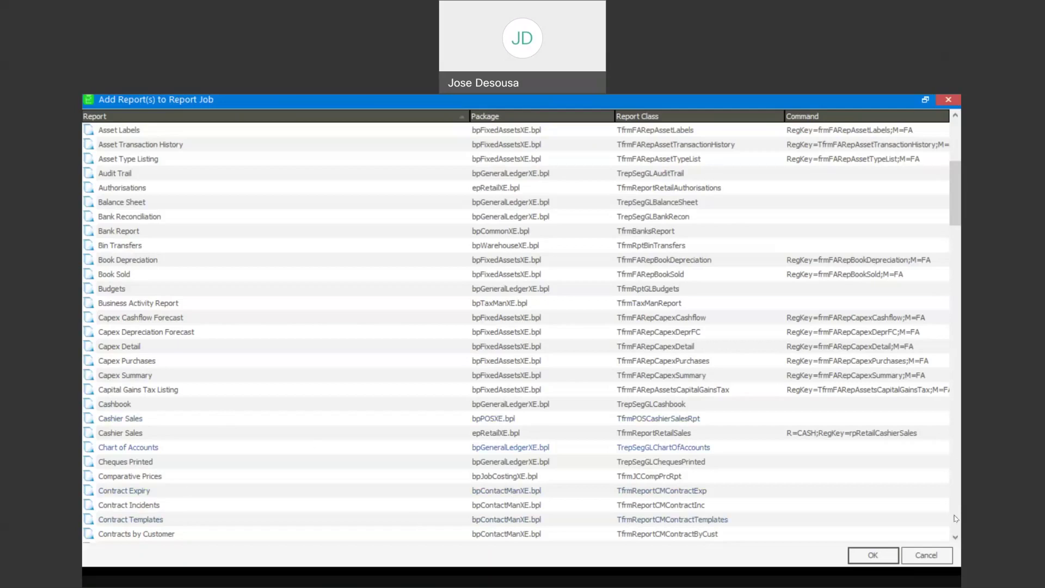
{"action": "left_click", "coordinate": [955, 537]}
{"action": "left_click", "coordinate": [955, 537]}
{"action": "left_click", "coordinate": [955, 537]}
{"action": "left_click", "coordinate": [955, 537]}
{"action": "left_click", "coordinate": [955, 537]}
{"action": "left_click", "coordinate": [955, 537]}
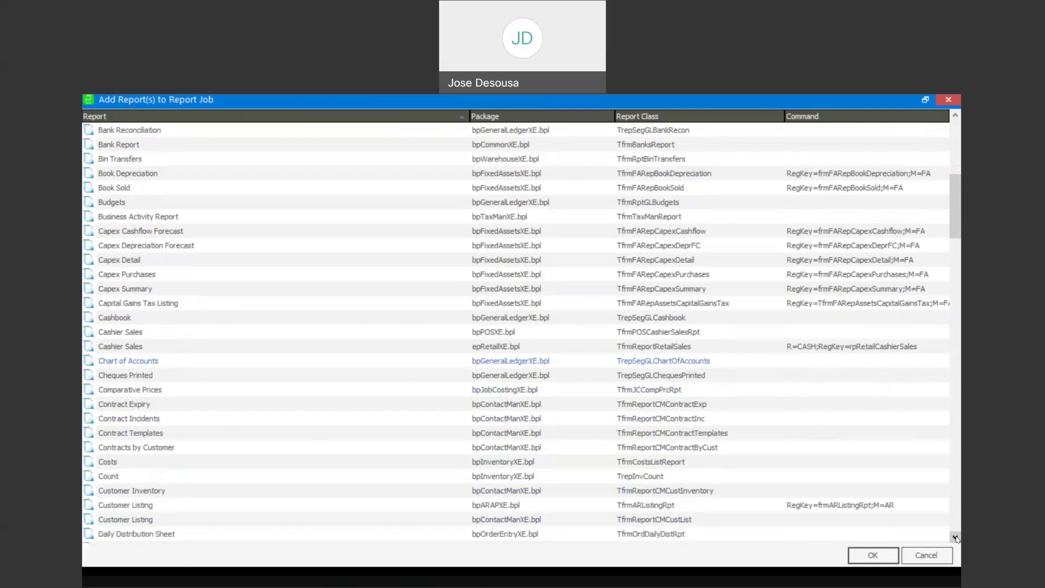
{"action": "left_click", "coordinate": [955, 537]}
{"action": "left_click", "coordinate": [954, 537]}
{"action": "left_click", "coordinate": [955, 537]}
{"action": "left_click", "coordinate": [955, 537]}
{"action": "left_click", "coordinate": [955, 537]}
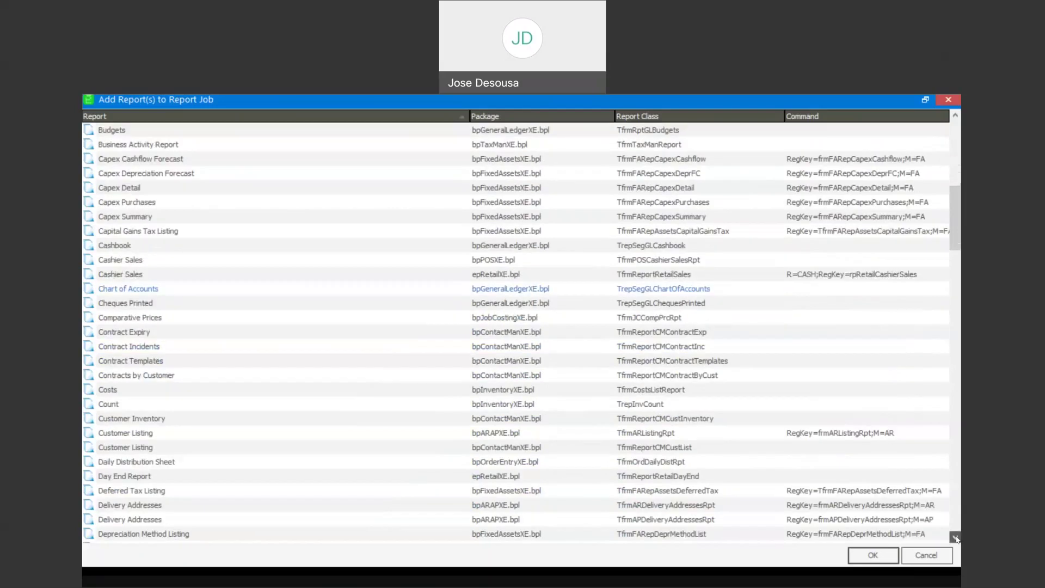
{"action": "left_click", "coordinate": [955, 537]}
{"action": "left_click", "coordinate": [954, 537]}
{"action": "left_click", "coordinate": [955, 537]}
{"action": "left_click", "coordinate": [955, 537]}
{"action": "left_click", "coordinate": [955, 538]}
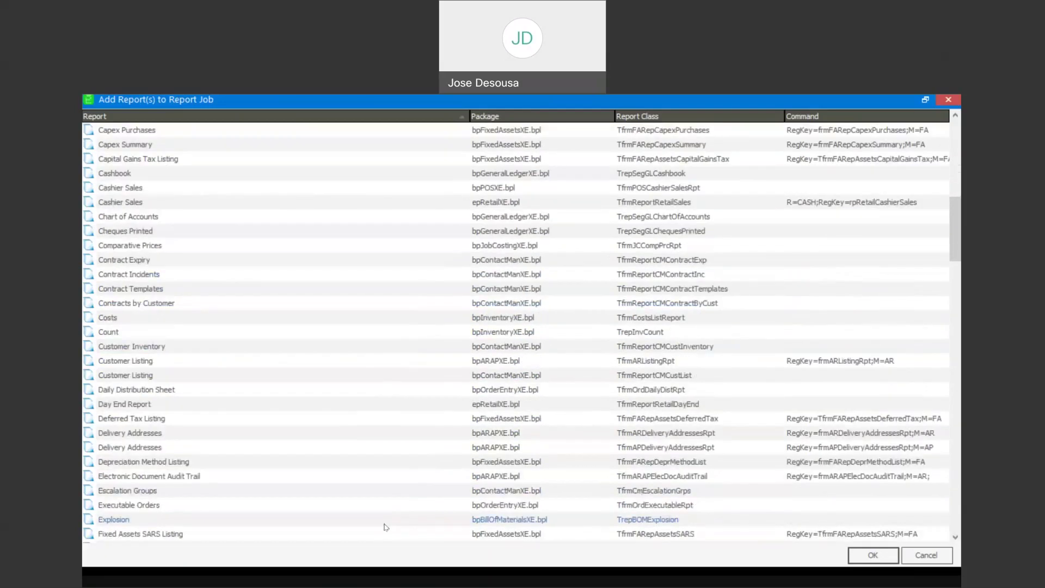
{"action": "left_click", "coordinate": [955, 537]}
{"action": "left_click", "coordinate": [954, 538]}
{"action": "left_click", "coordinate": [955, 537]}
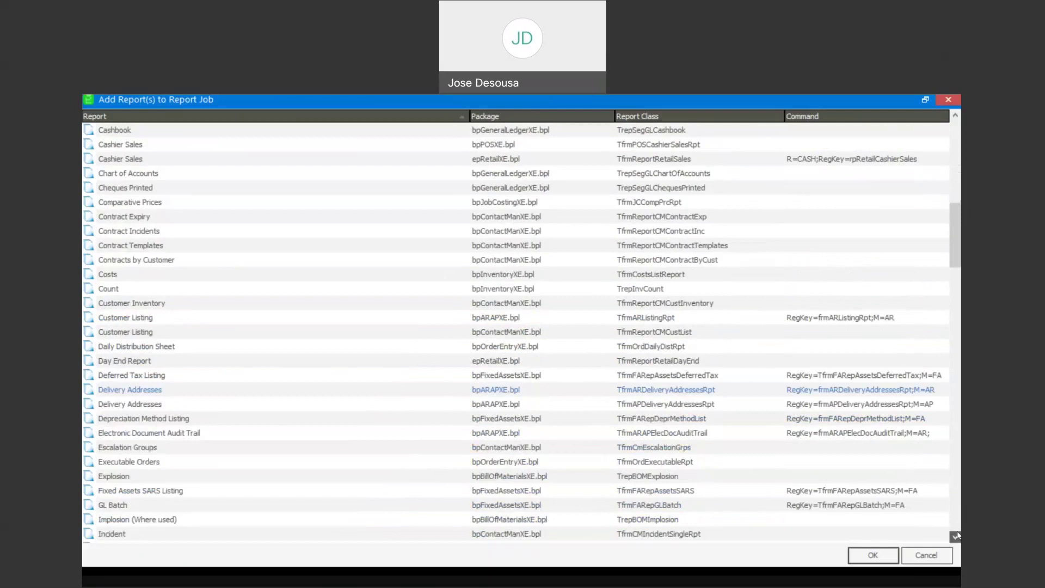
{"action": "scroll", "coordinate": [956, 536], "scroll_direction": "down", "scroll_amount": 4}
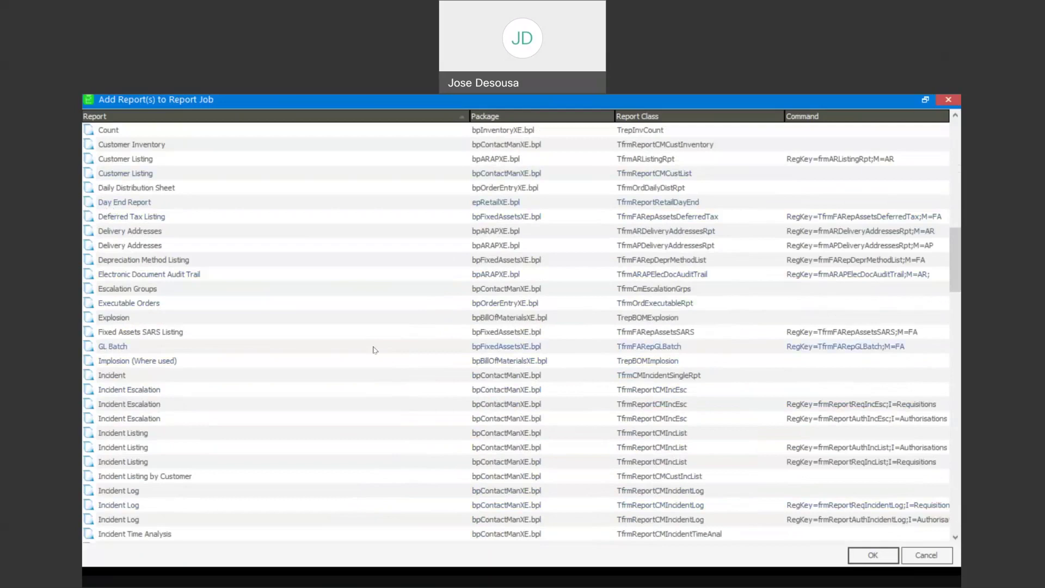
{"action": "left_click", "coordinate": [955, 116]}
{"action": "left_click", "coordinate": [955, 115]}
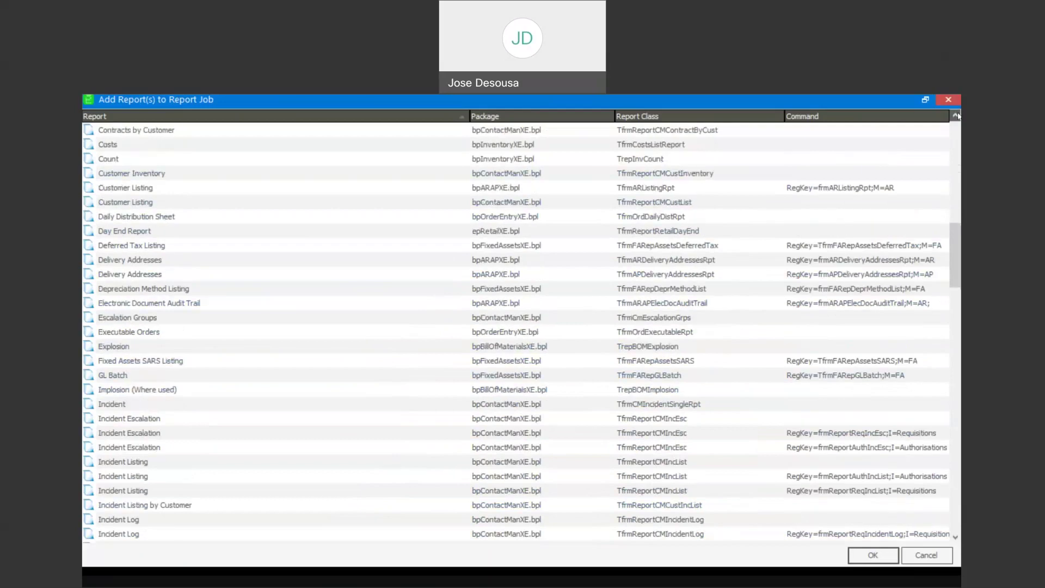
{"action": "left_click", "coordinate": [955, 115]}
{"action": "left_click", "coordinate": [955, 115]}
{"action": "left_click", "coordinate": [955, 116]}
{"action": "left_click", "coordinate": [955, 116]}
{"action": "left_click", "coordinate": [955, 115]}
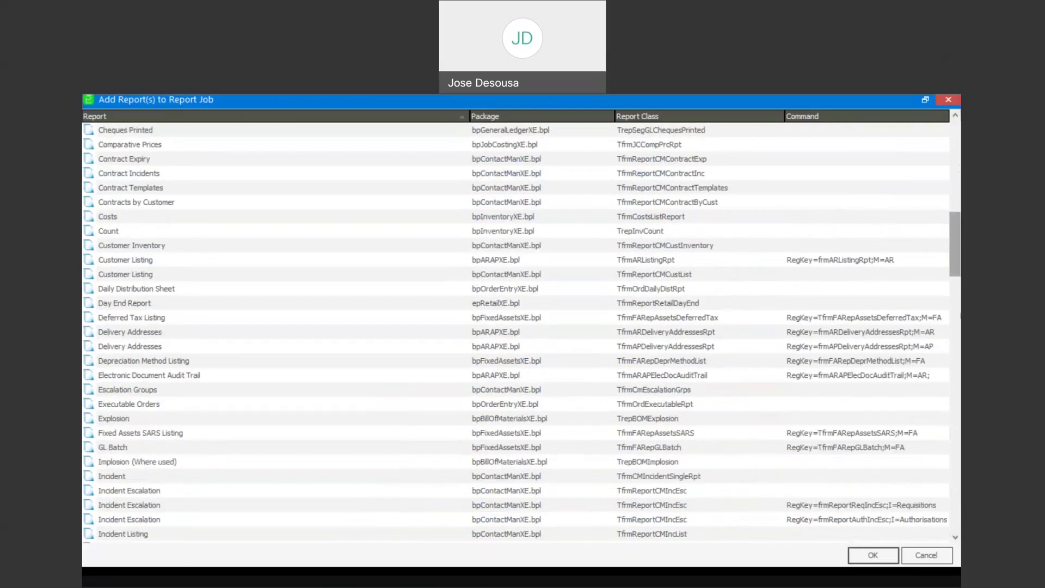
{"action": "left_click", "coordinate": [955, 537]}
{"action": "left_click", "coordinate": [955, 538]}
{"action": "scroll", "coordinate": [955, 537], "scroll_direction": "down", "scroll_amount": 10}
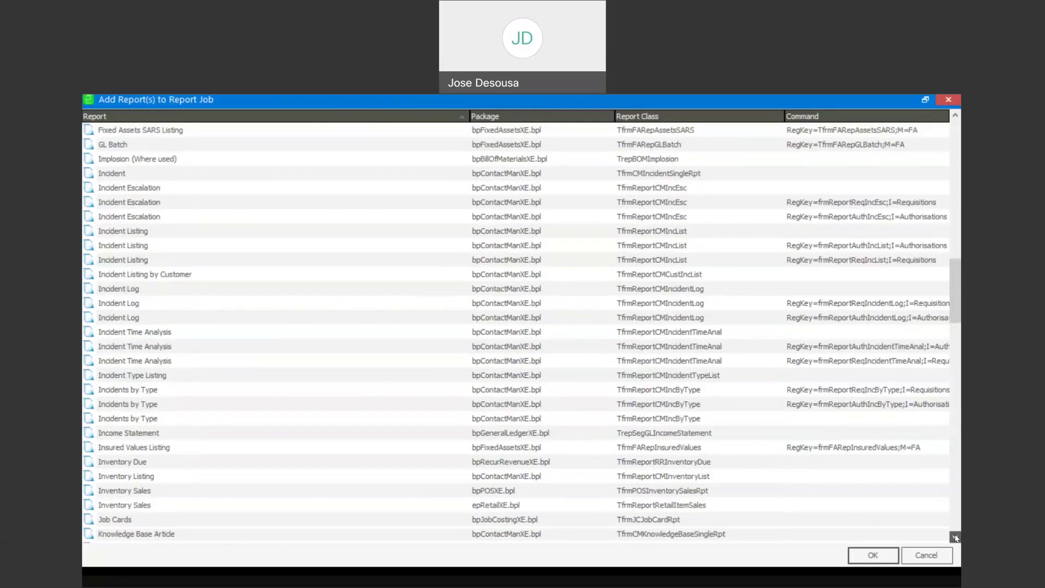
{"action": "scroll", "coordinate": [955, 538], "scroll_direction": "down", "scroll_amount": 4}
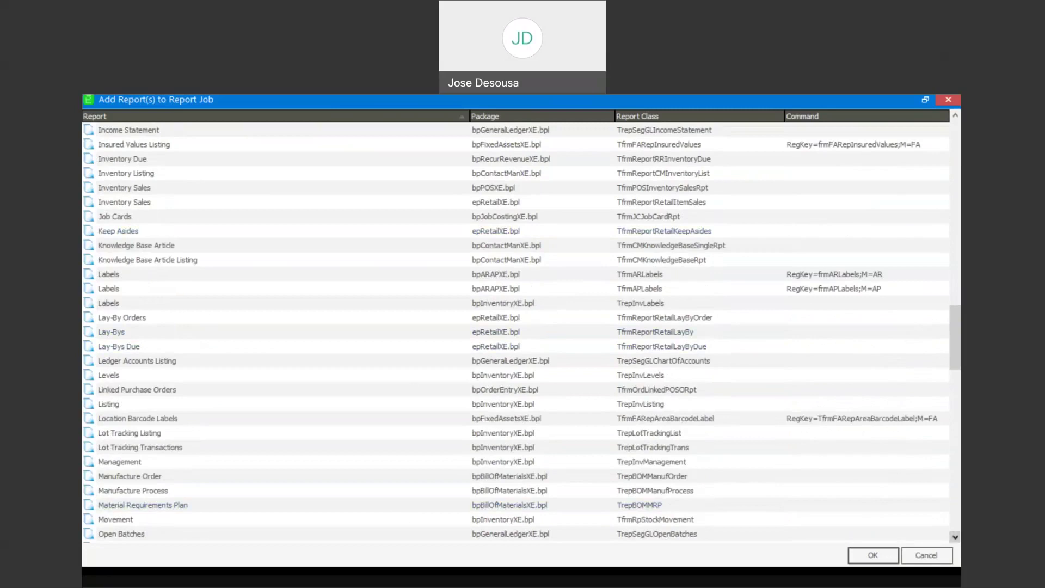
{"action": "scroll", "coordinate": [955, 539], "scroll_direction": "down", "scroll_amount": 4}
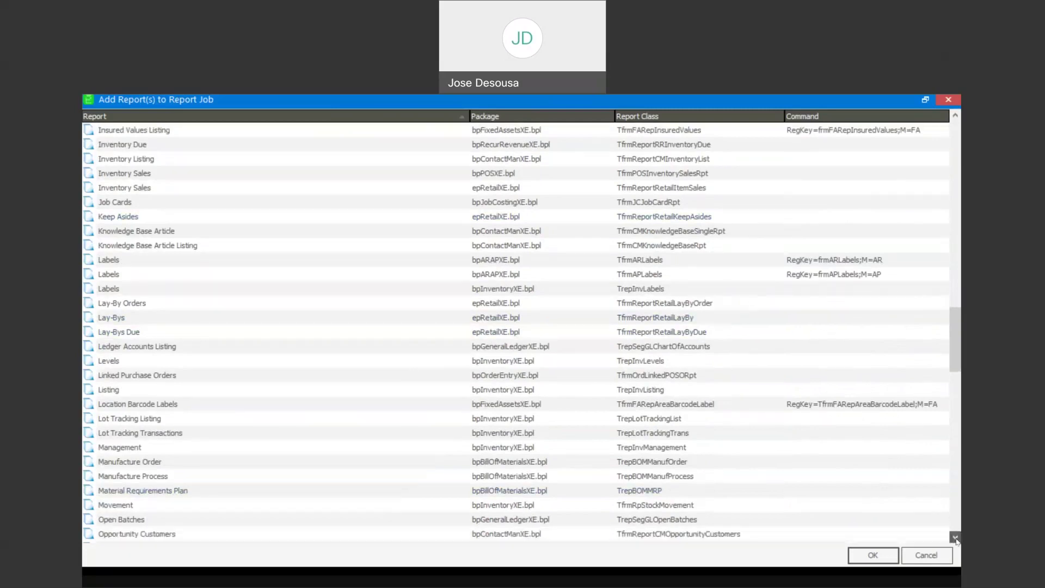
{"action": "scroll", "coordinate": [956, 539], "scroll_direction": "down", "scroll_amount": 9}
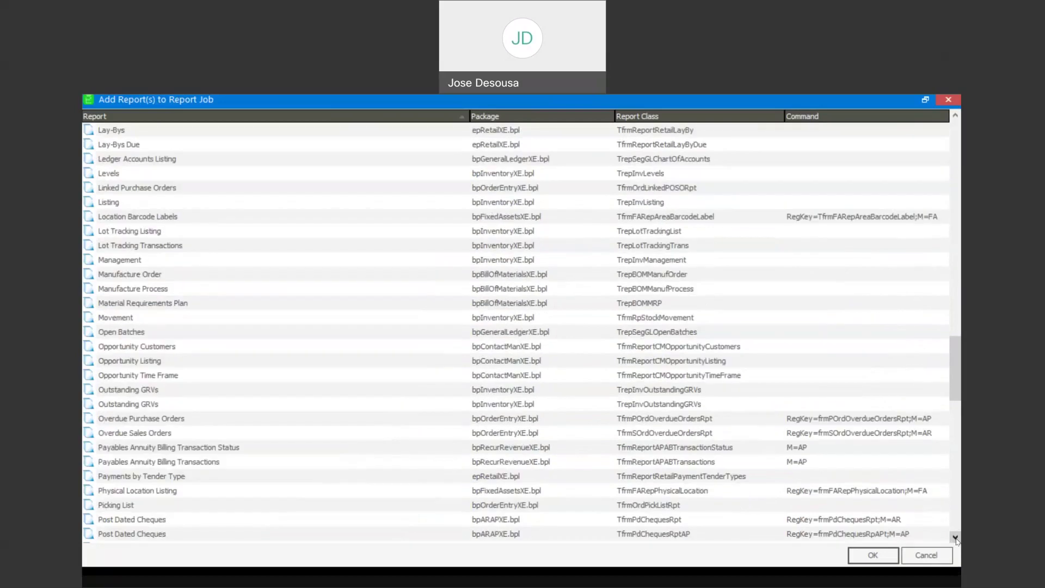
{"action": "scroll", "coordinate": [956, 540], "scroll_direction": "down", "scroll_amount": 4}
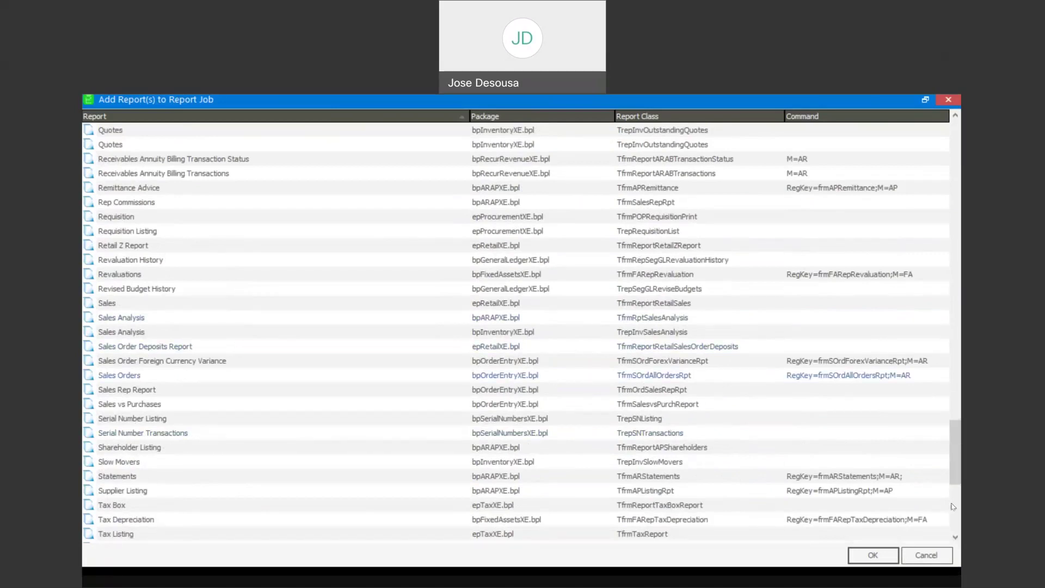
Add the receivables Age Analysis report (TfrmARAgeAnalysisRpt, M=AR) to the Customer Age Analysis job
{"action": "left_click_drag", "start_coordinate": [951, 470], "coordinate": [938, 171]}
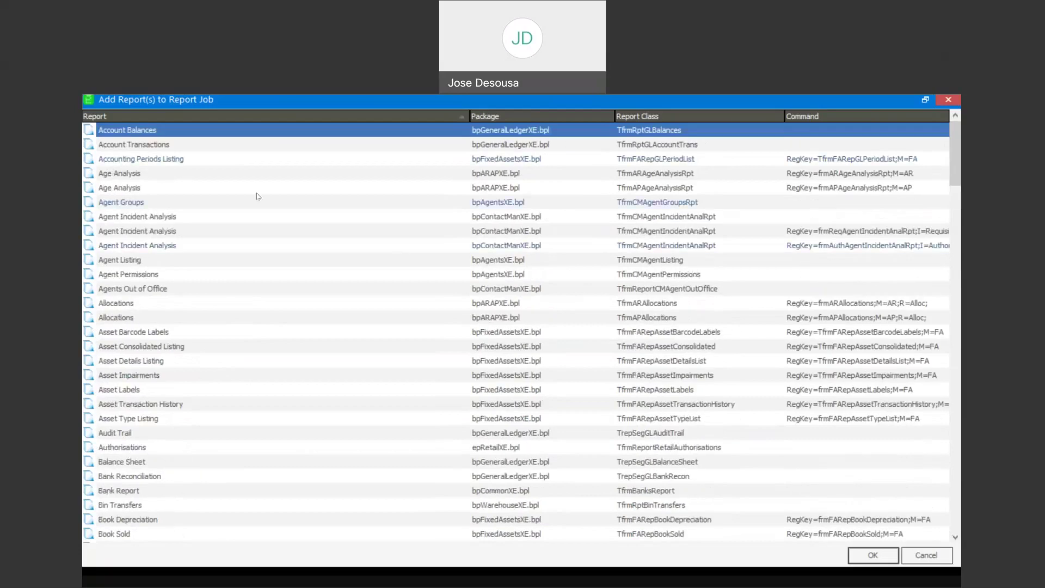
{"action": "left_click", "coordinate": [189, 174]}
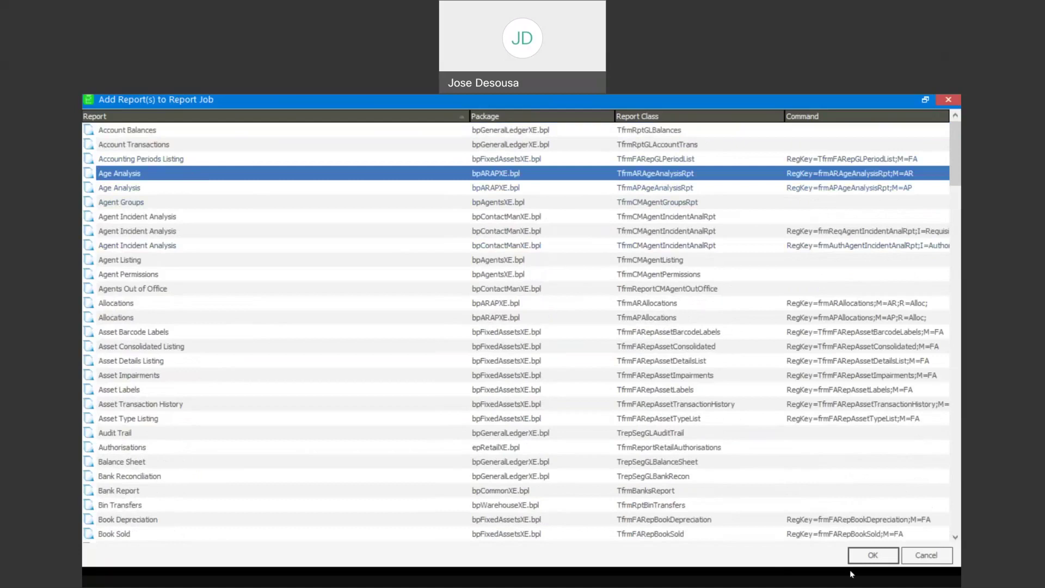
{"action": "left_click", "coordinate": [867, 559]}
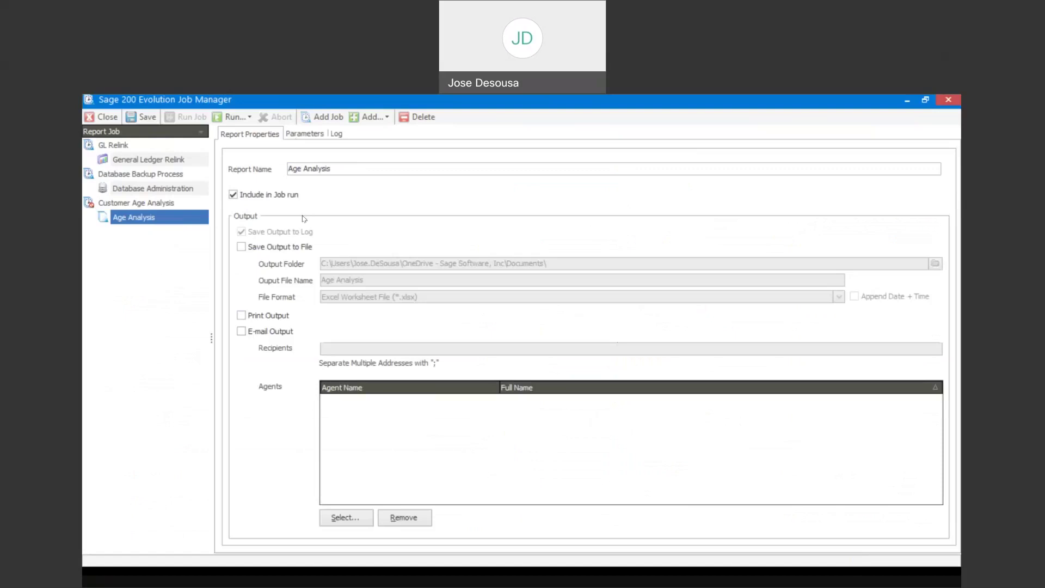
Turn on saving the Age Analysis output to a file and check the available formats, keeping Excel Worksheet File (*.xlsx)
{"action": "left_click", "coordinate": [241, 247]}
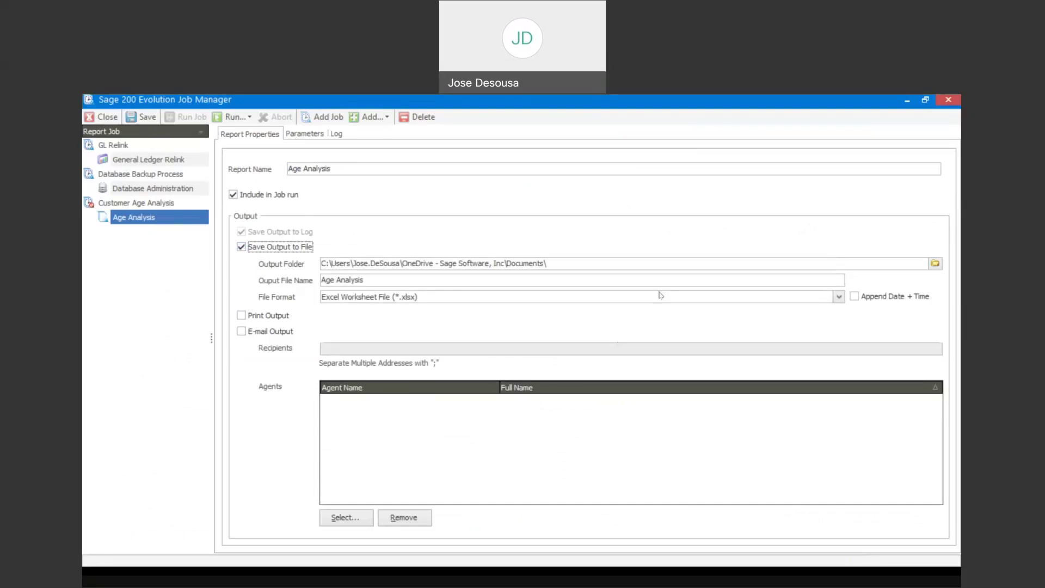
{"action": "left_click", "coordinate": [837, 296]}
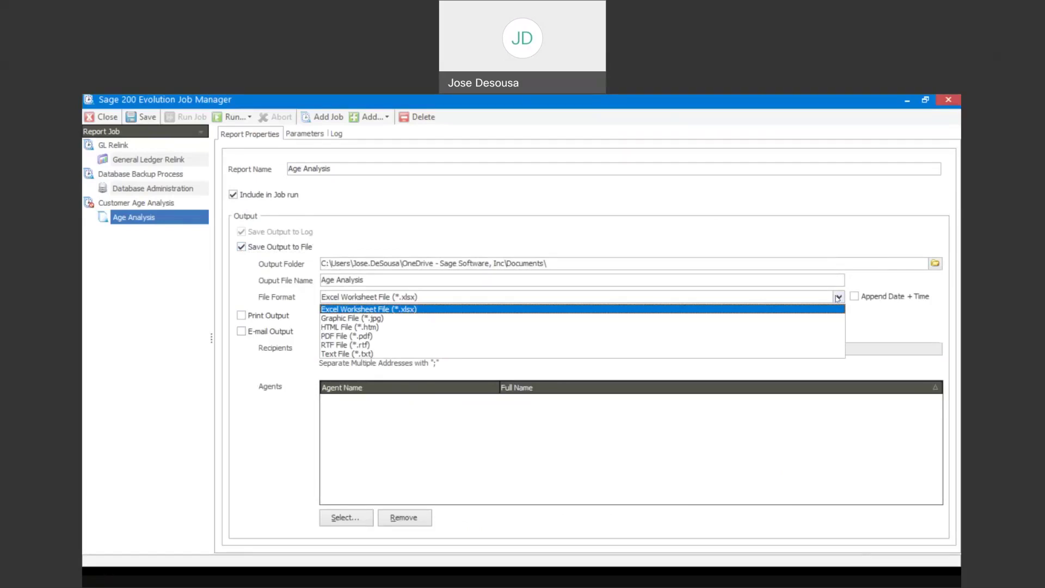
{"action": "left_click", "coordinate": [872, 330]}
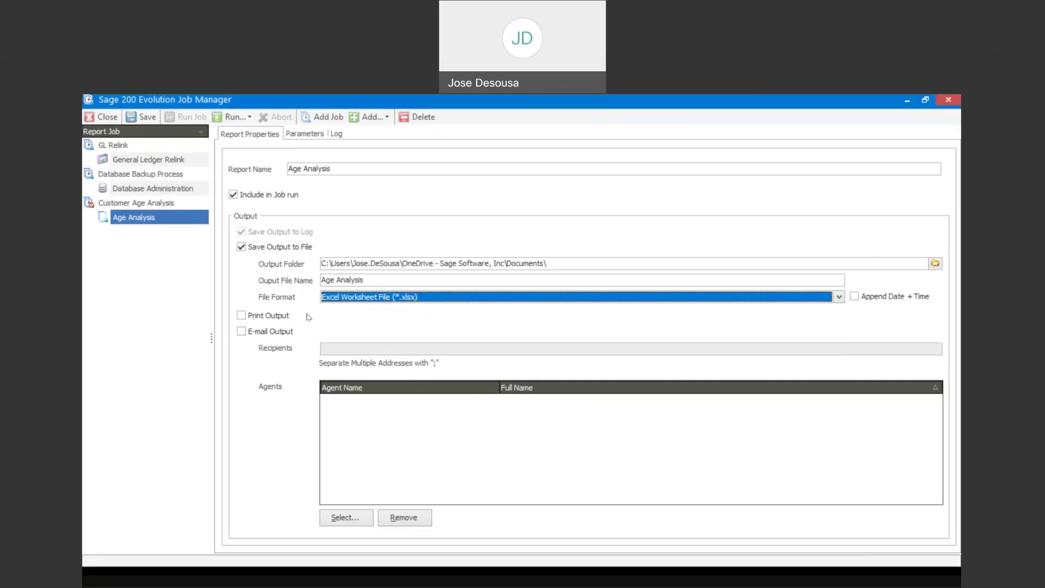
Turn on e-mail output for the Age Analysis report and add the Admin agent as a recipient
{"action": "left_click", "coordinate": [242, 331]}
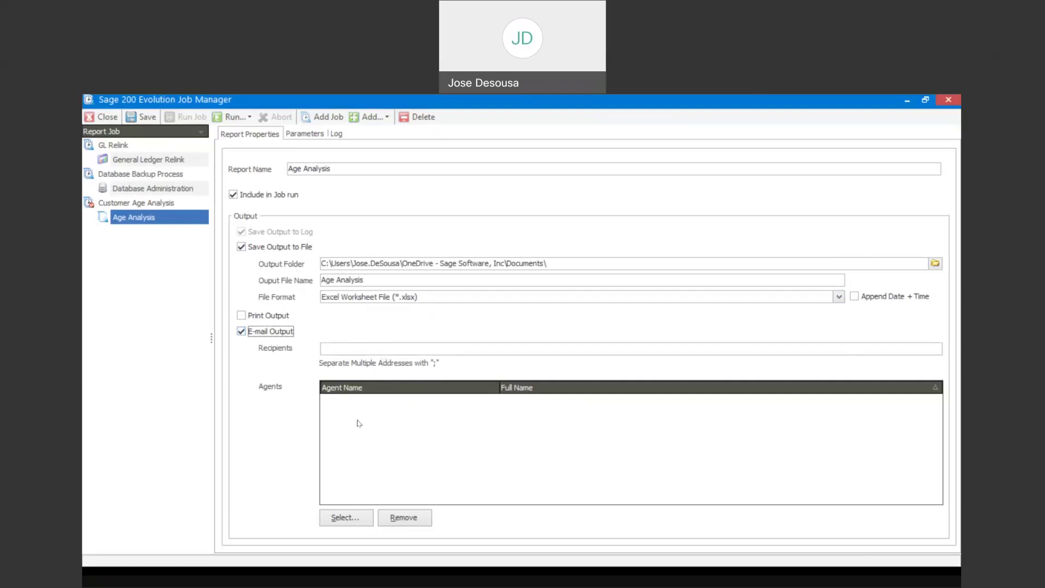
{"action": "left_click", "coordinate": [341, 515]}
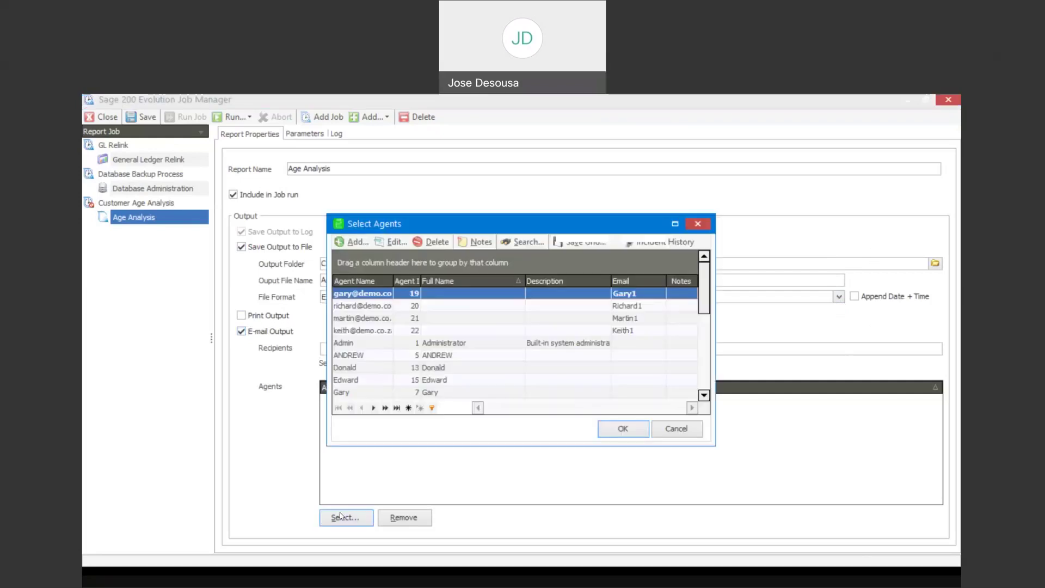
{"action": "left_click", "coordinate": [378, 343]}
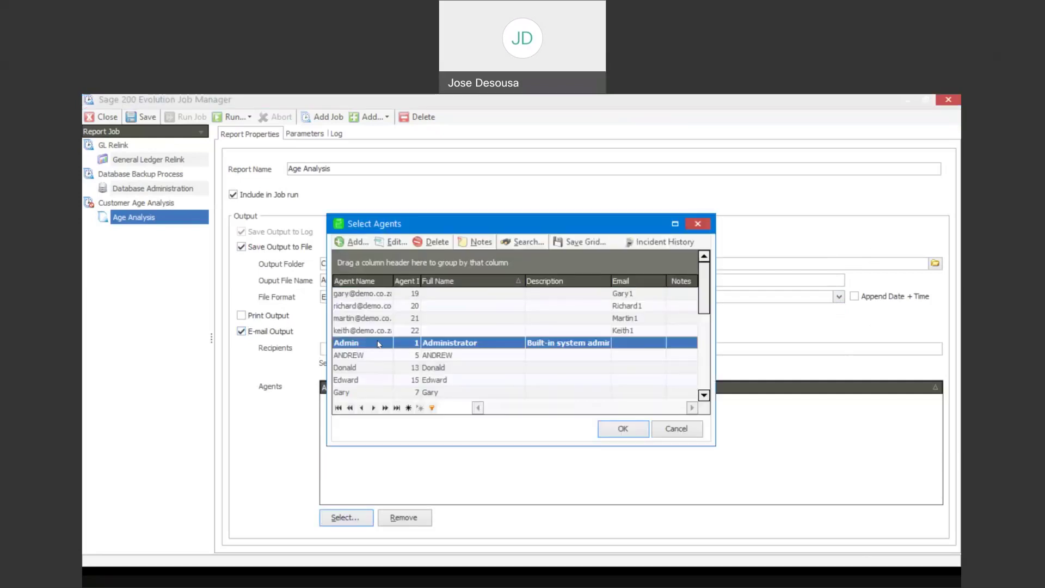
{"action": "left_click", "coordinate": [605, 430]}
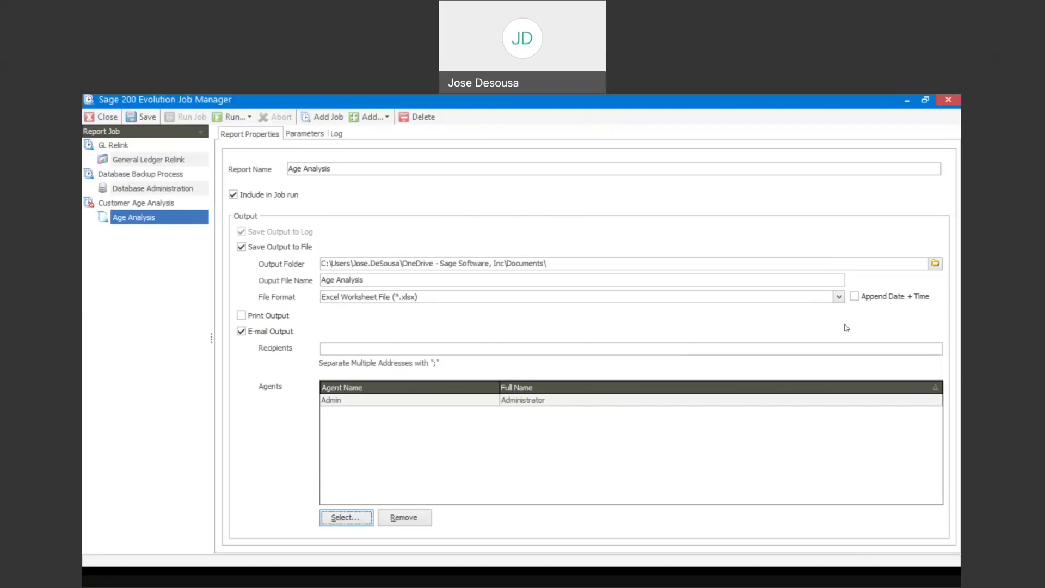
Append the date and time to the Age Analysis output file name and set its file format to PDF File (*.pdf)
{"action": "left_click", "coordinate": [854, 297]}
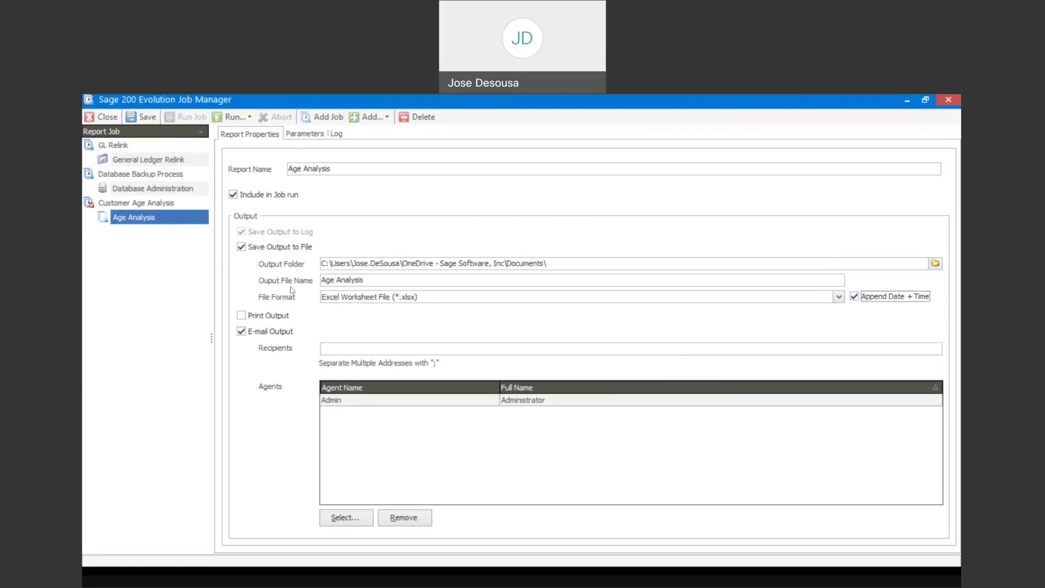
{"action": "left_click", "coordinate": [838, 301]}
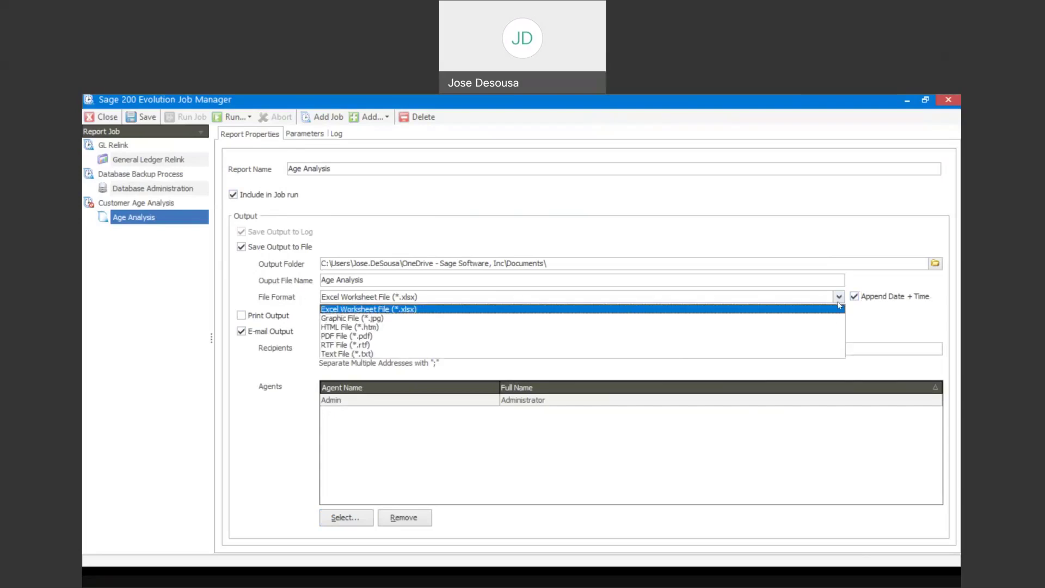
{"action": "left_click", "coordinate": [390, 336]}
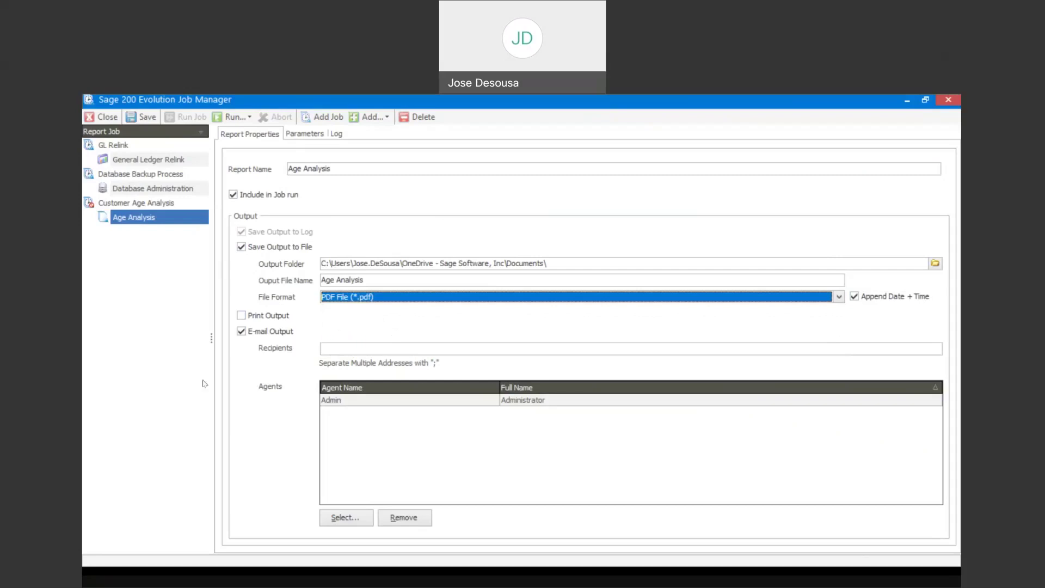
Schedule the Customer Age Analysis job to run weekly, every 1 week on Wednesday at 07:00 PM
{"action": "left_click", "coordinate": [171, 206]}
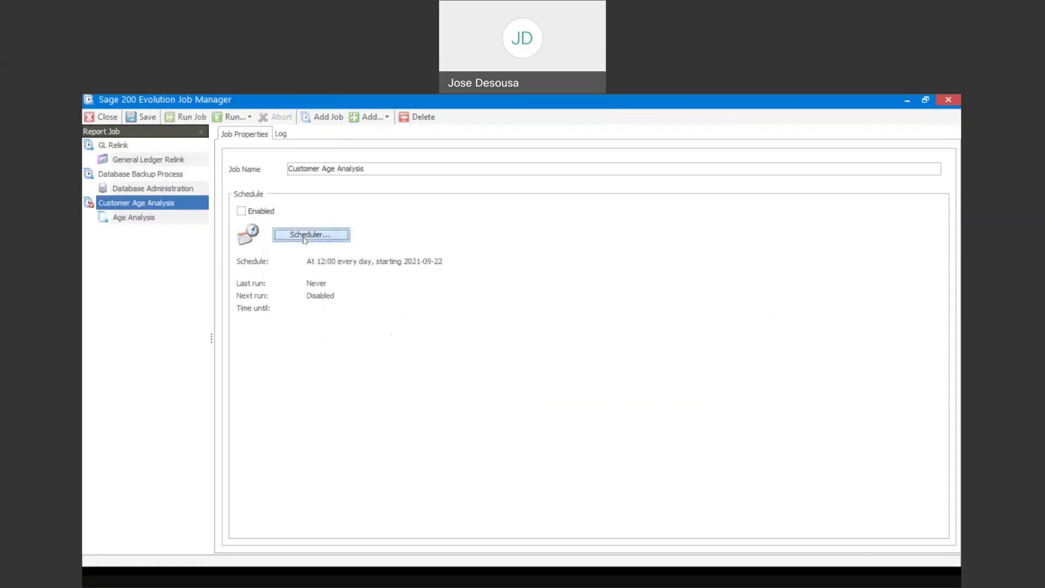
{"action": "left_click", "coordinate": [303, 238]}
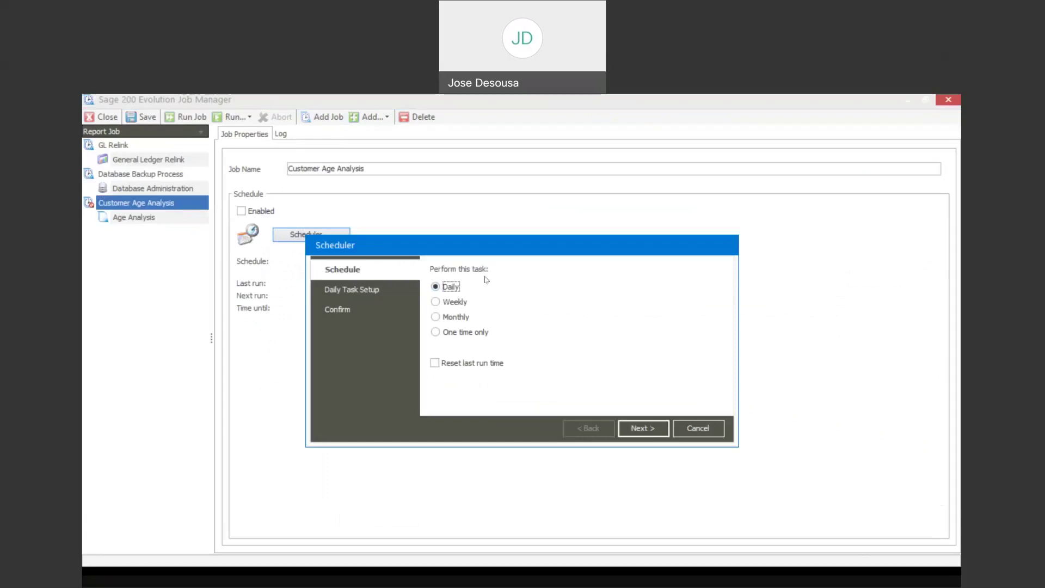
{"action": "left_click", "coordinate": [437, 303]}
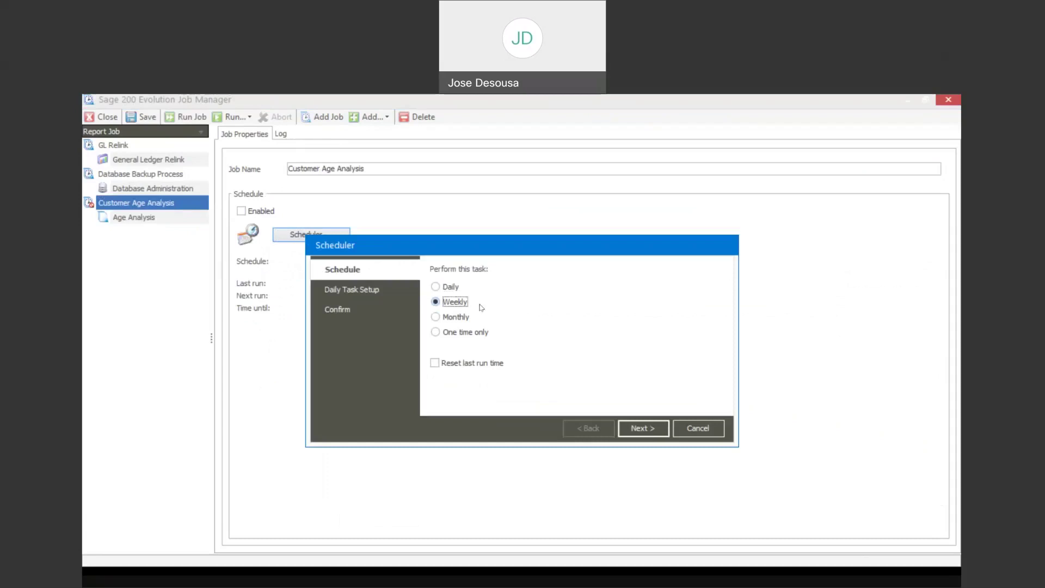
{"action": "left_click", "coordinate": [643, 428]}
{"action": "left_click", "coordinate": [506, 297]}
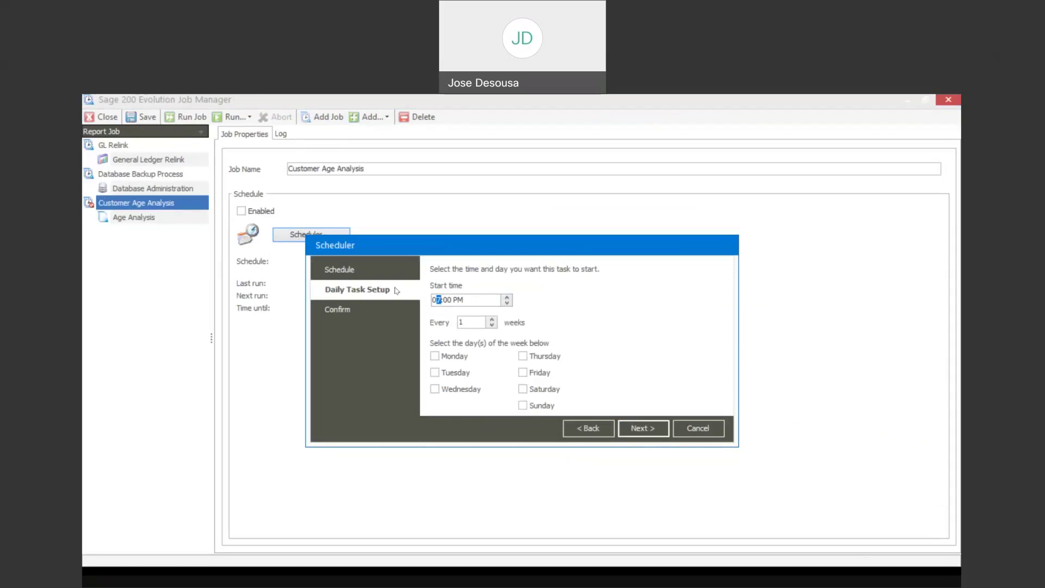
{"action": "left_click", "coordinate": [435, 389]}
{"action": "left_click", "coordinate": [645, 428]}
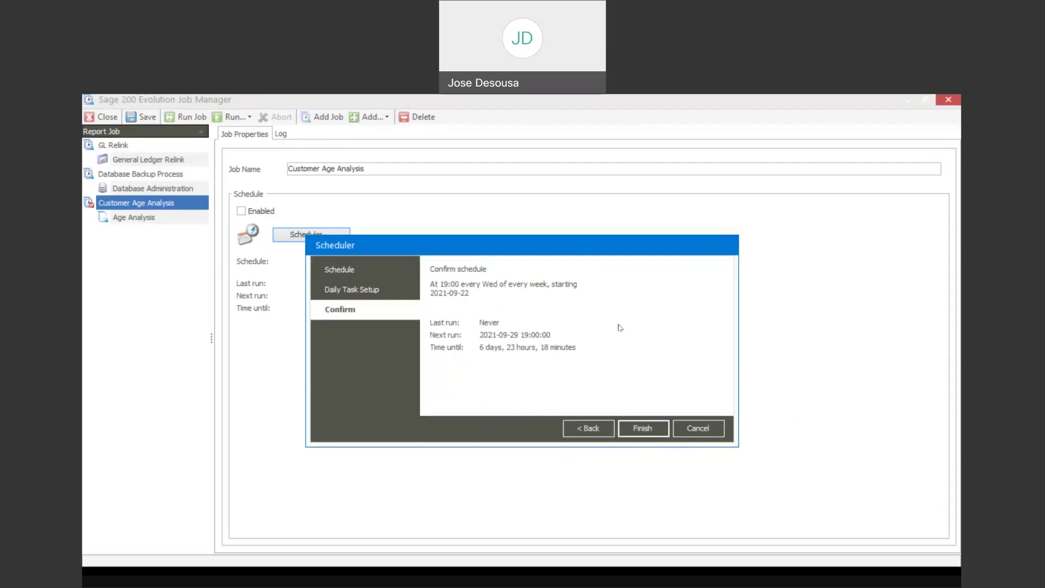
{"action": "left_click", "coordinate": [643, 429]}
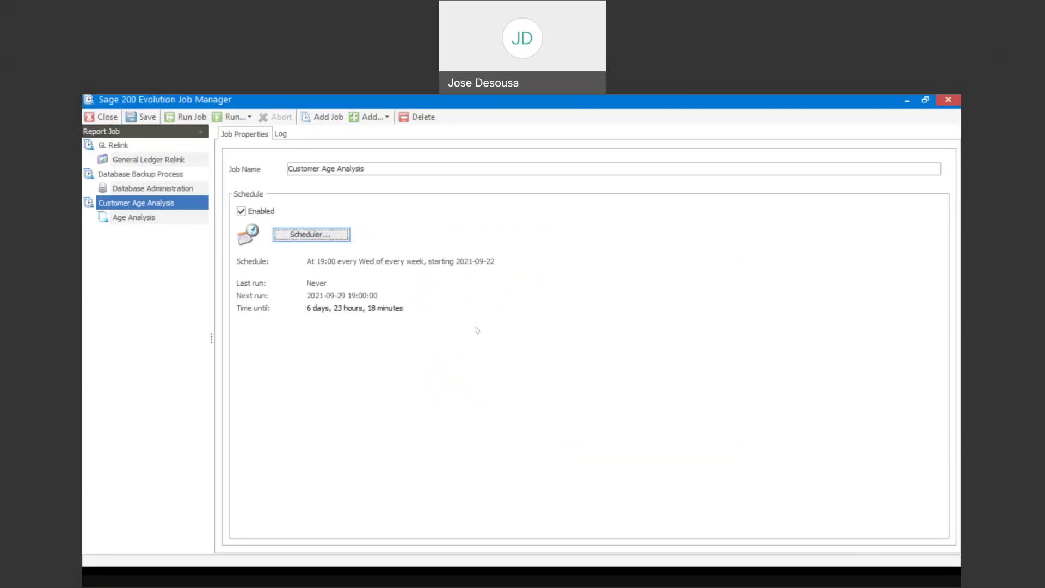
Check the available new job types without adding one, and close the Job Manager with its changes saved
{"action": "left_click", "coordinate": [328, 117]}
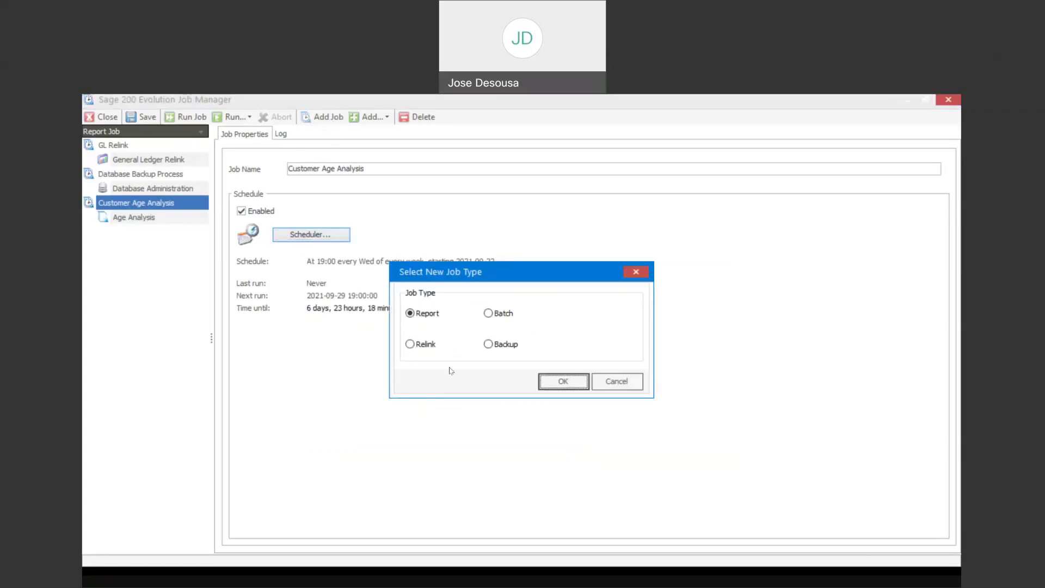
{"action": "left_click", "coordinate": [605, 383]}
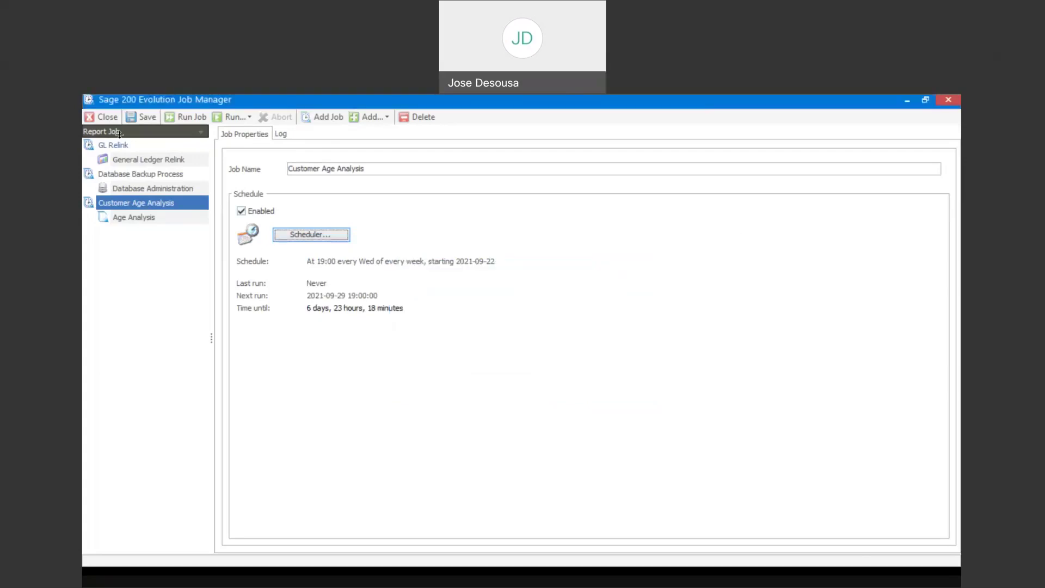
{"action": "left_click", "coordinate": [101, 117]}
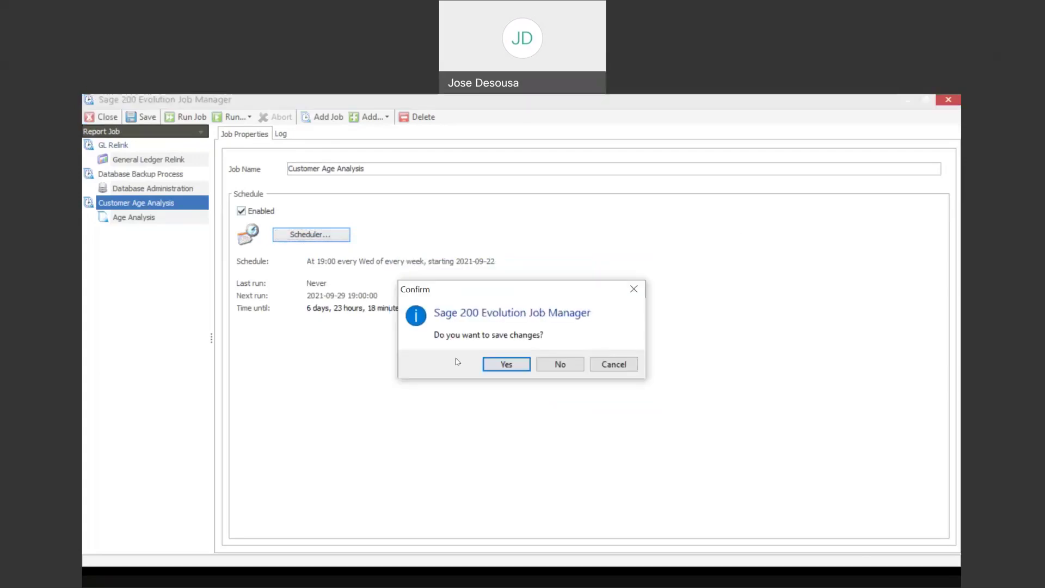
{"action": "left_click", "coordinate": [510, 368]}
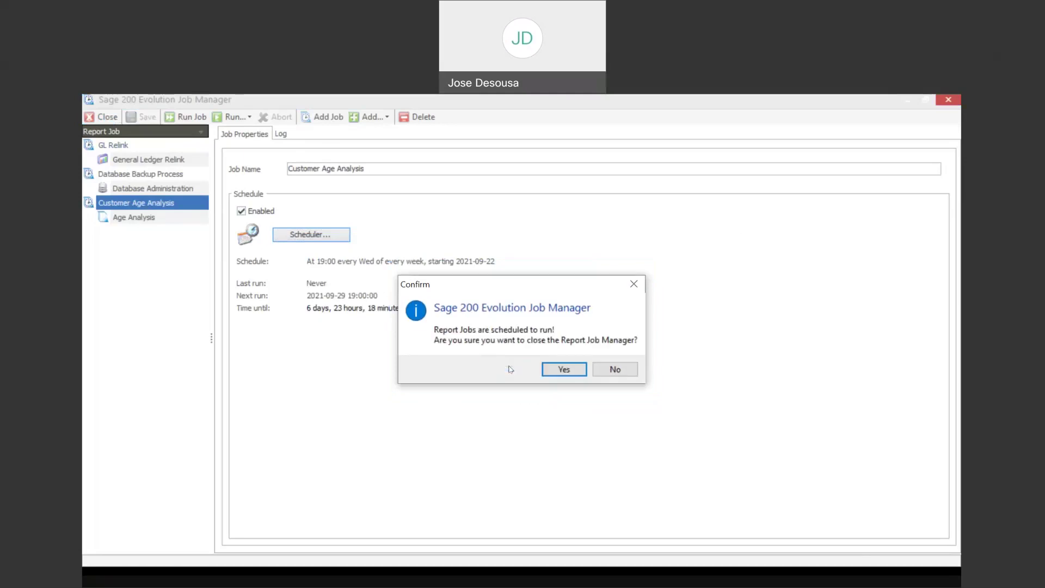
{"action": "left_click", "coordinate": [561, 370]}
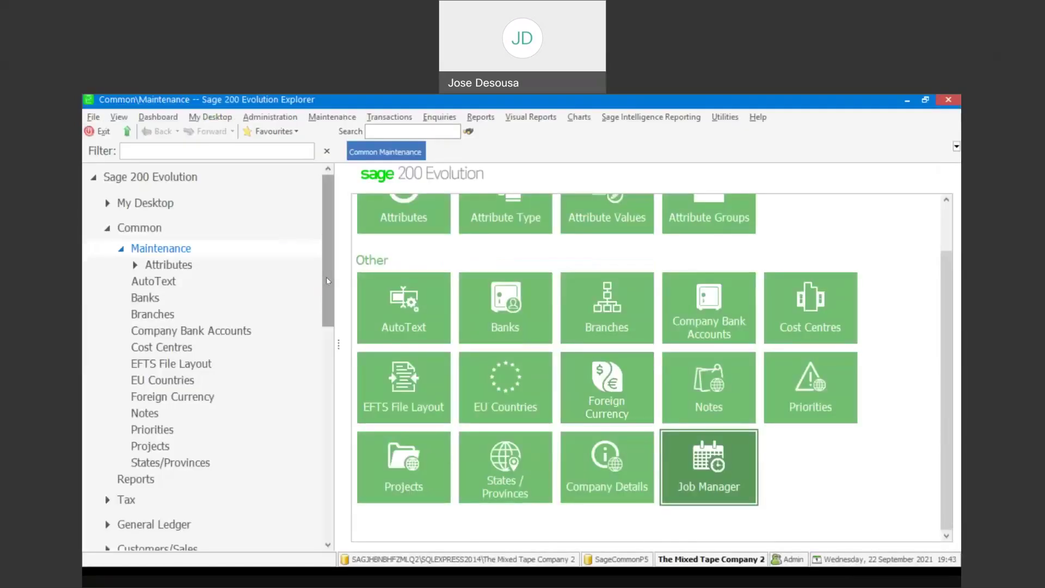
Open the Price Update Batches list under the Inventory transactions
{"action": "left_click_drag", "start_coordinate": [330, 282], "coordinate": [331, 412]}
{"action": "left_click", "coordinate": [182, 357]}
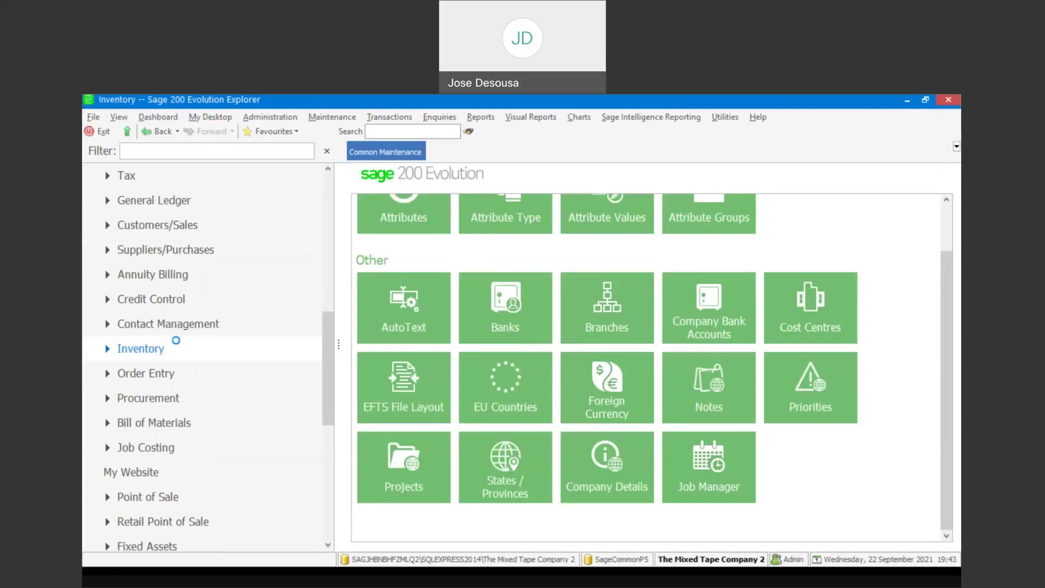
{"action": "left_click", "coordinate": [150, 385]}
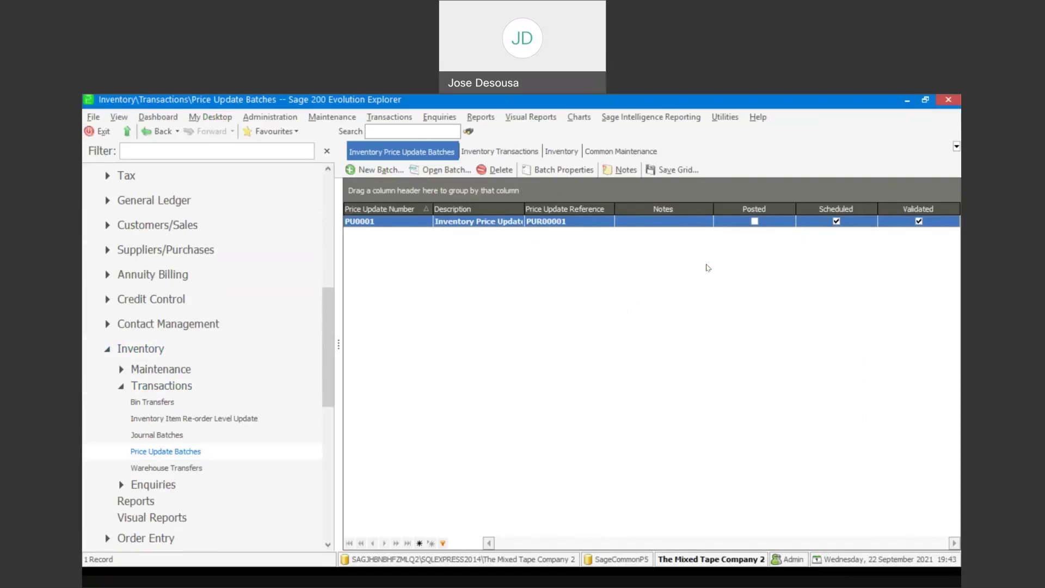
Start a new price update batch with batch scheduling turned on and limit its warehouses to Mstr
{"action": "left_click", "coordinate": [389, 166]}
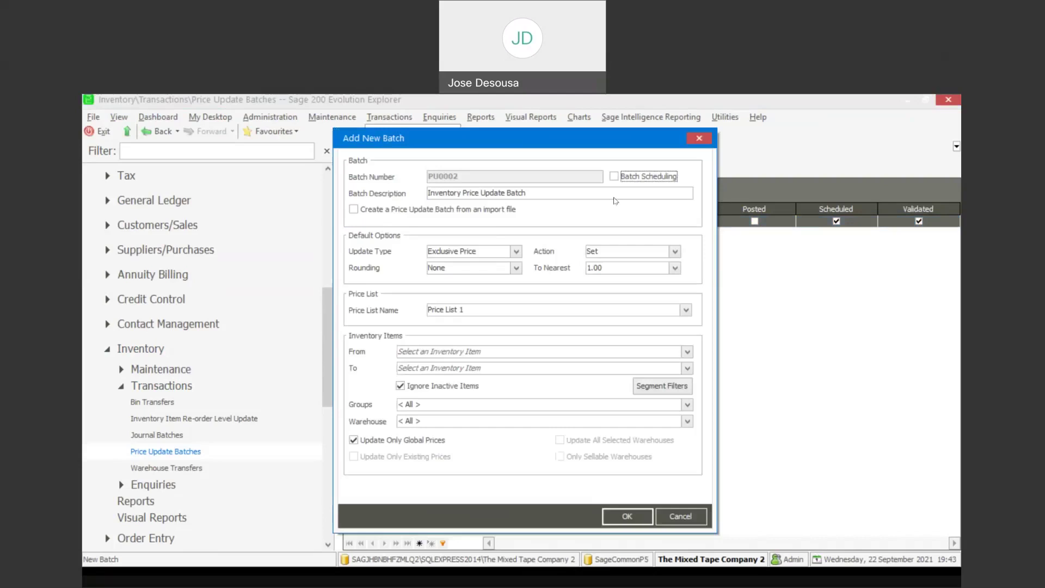
{"action": "left_click", "coordinate": [614, 176]}
{"action": "left_click", "coordinate": [687, 422]}
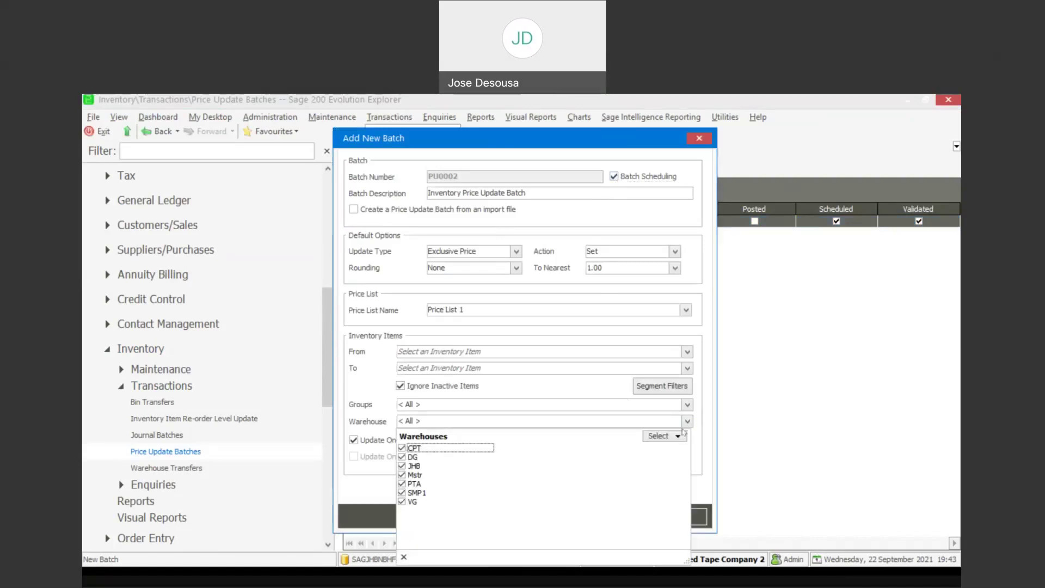
{"action": "left_click", "coordinate": [669, 436]}
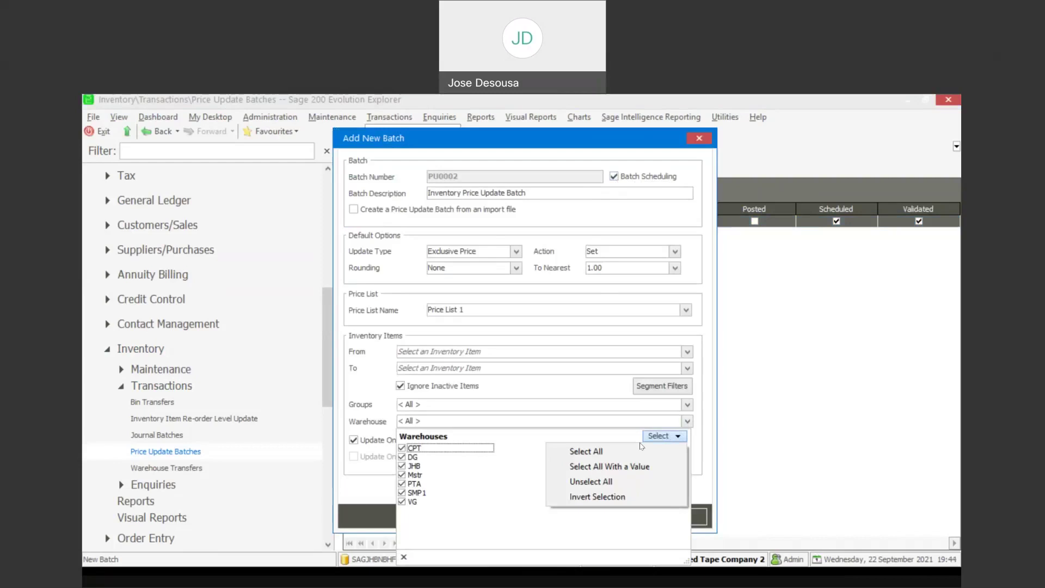
{"action": "left_click", "coordinate": [603, 480]}
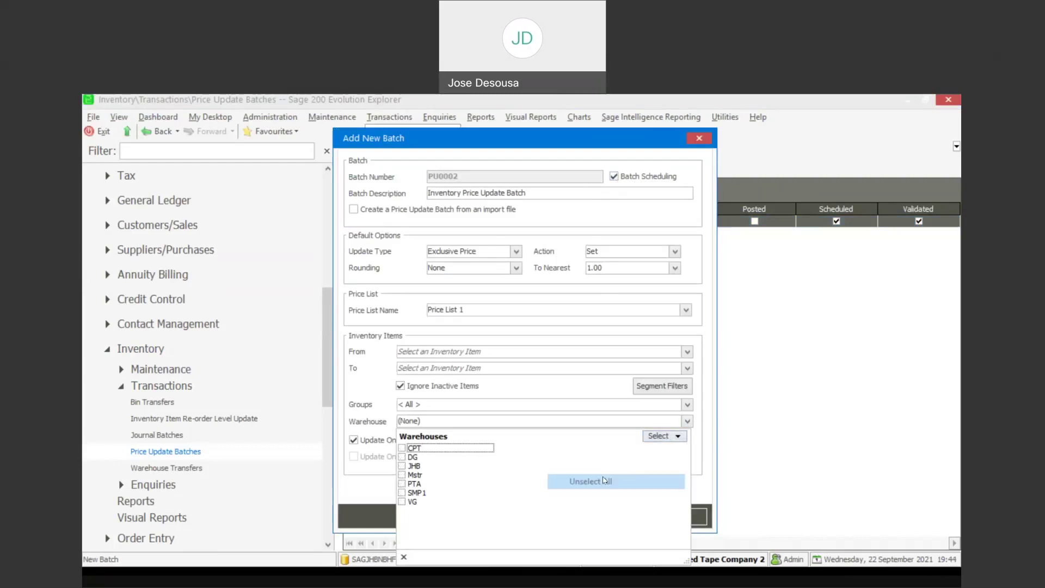
{"action": "left_click", "coordinate": [401, 474]}
{"action": "left_click", "coordinate": [366, 494]}
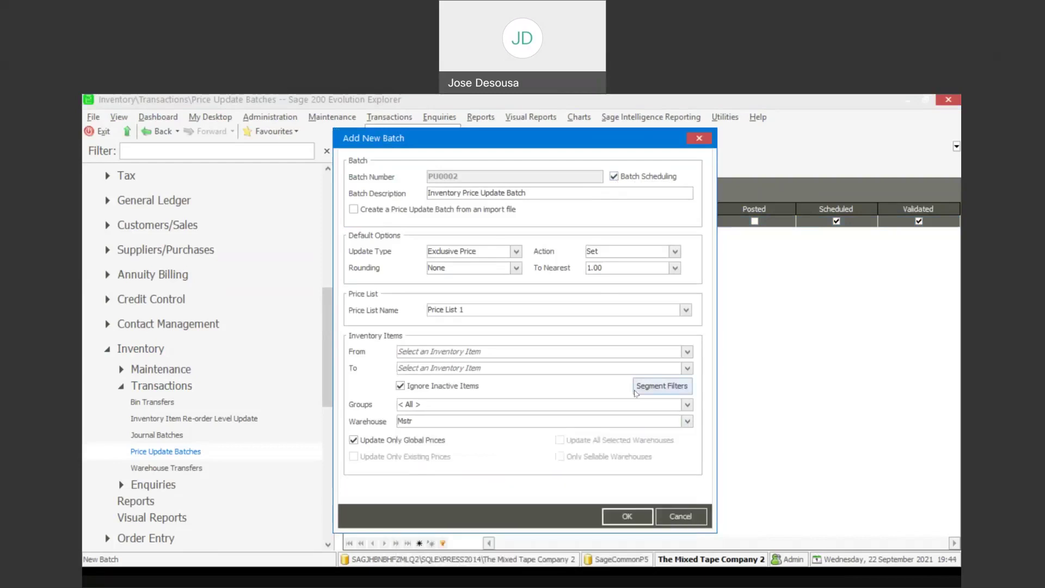
Set the batch's inventory item range from AAA to BBB001 and create the batch
{"action": "left_click", "coordinate": [687, 351]}
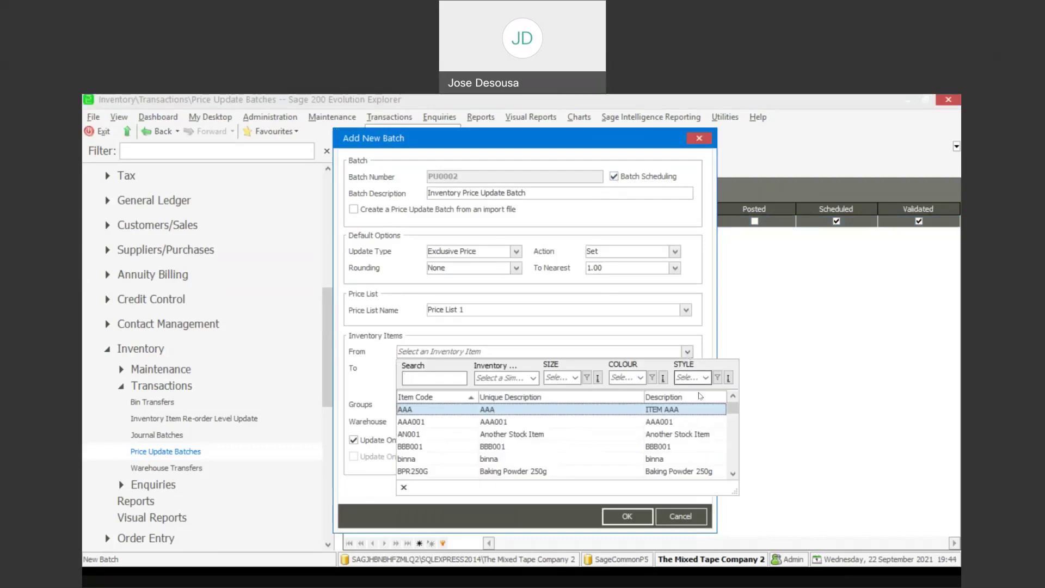
{"action": "left_click", "coordinate": [691, 412]}
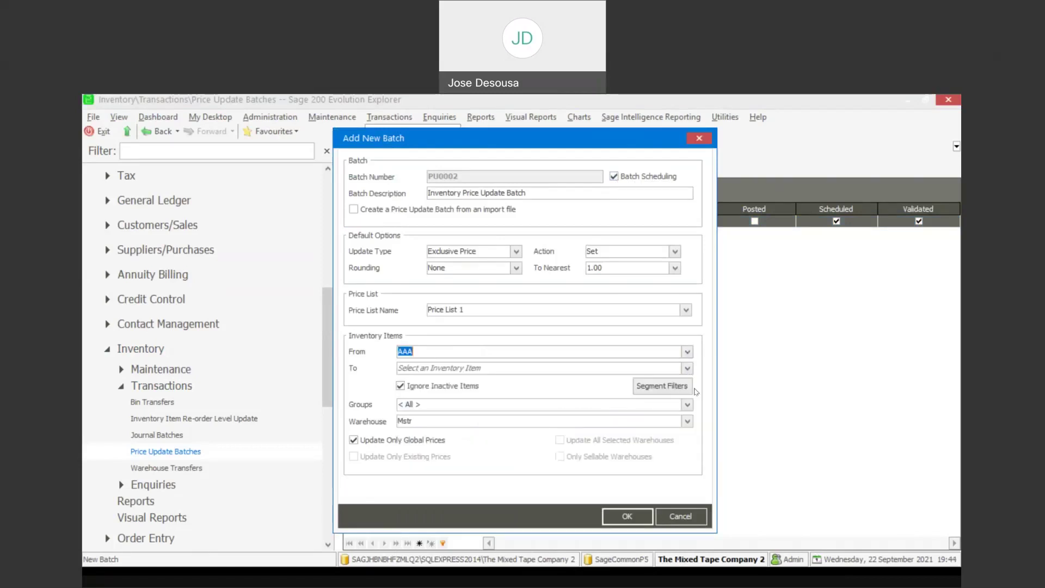
{"action": "left_click", "coordinate": [687, 368]}
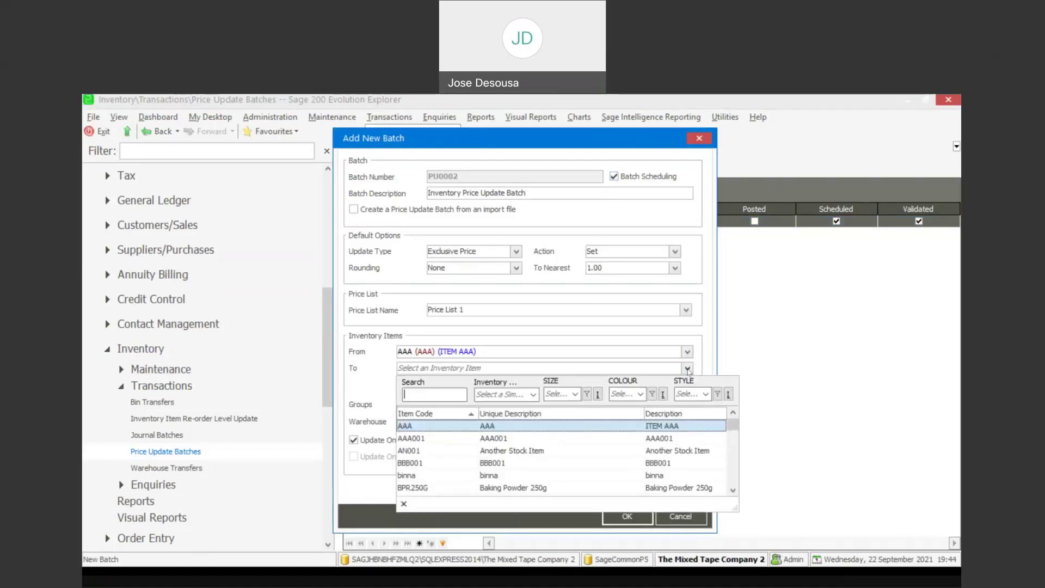
{"action": "left_click", "coordinate": [667, 464]}
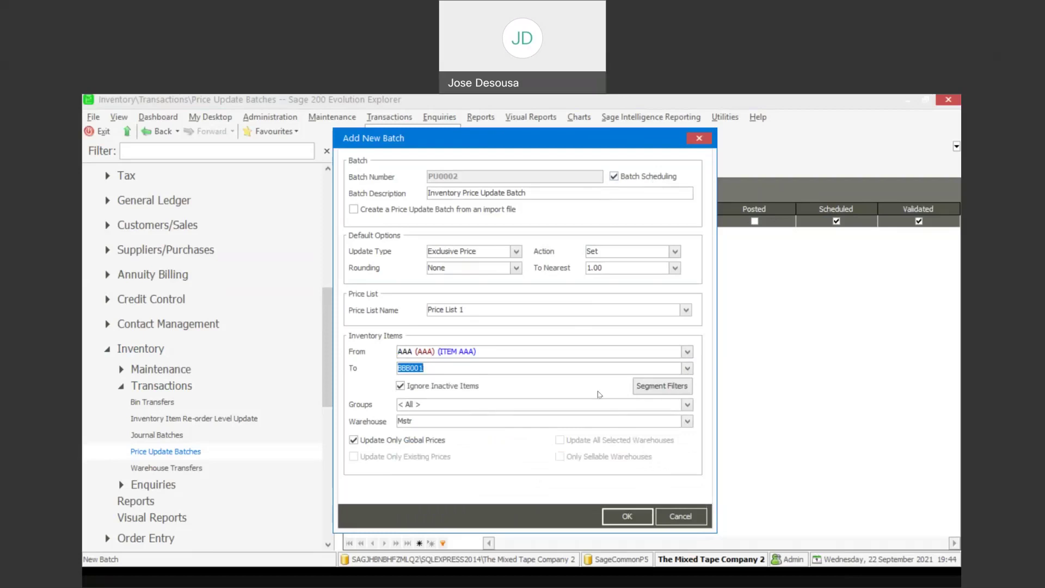
{"action": "left_click", "coordinate": [627, 515]}
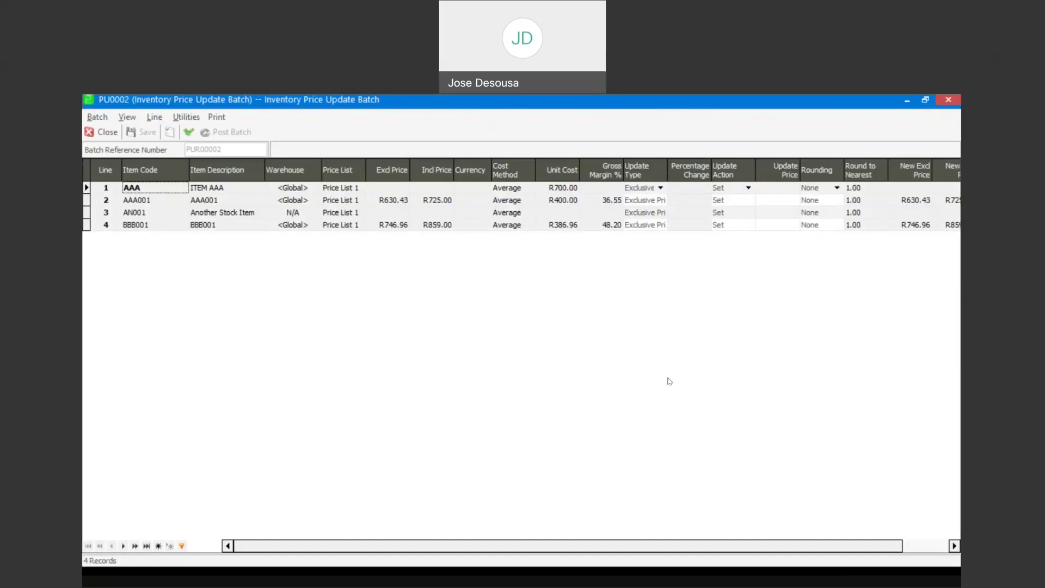
Set the update prices to 900 for AAA, 799 for AAA001, 800 for AN001 and 980 for BBB001
{"action": "left_click", "coordinate": [772, 187]}
{"action": "type", "text": "900"}
{"action": "key", "text": "Down"}
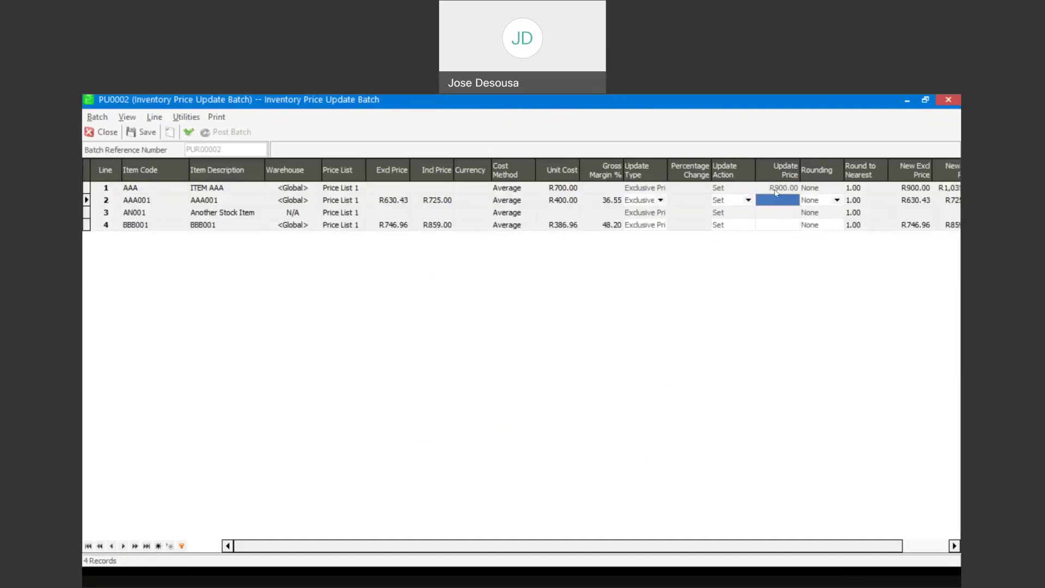
{"action": "type", "text": "799"}
{"action": "key", "text": "Down"}
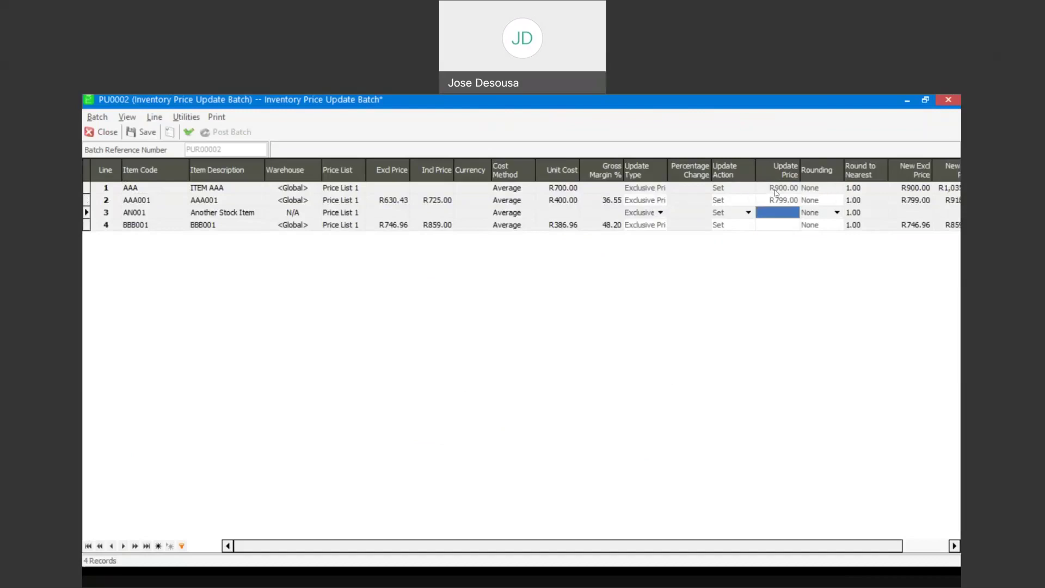
{"action": "type", "text": "800"}
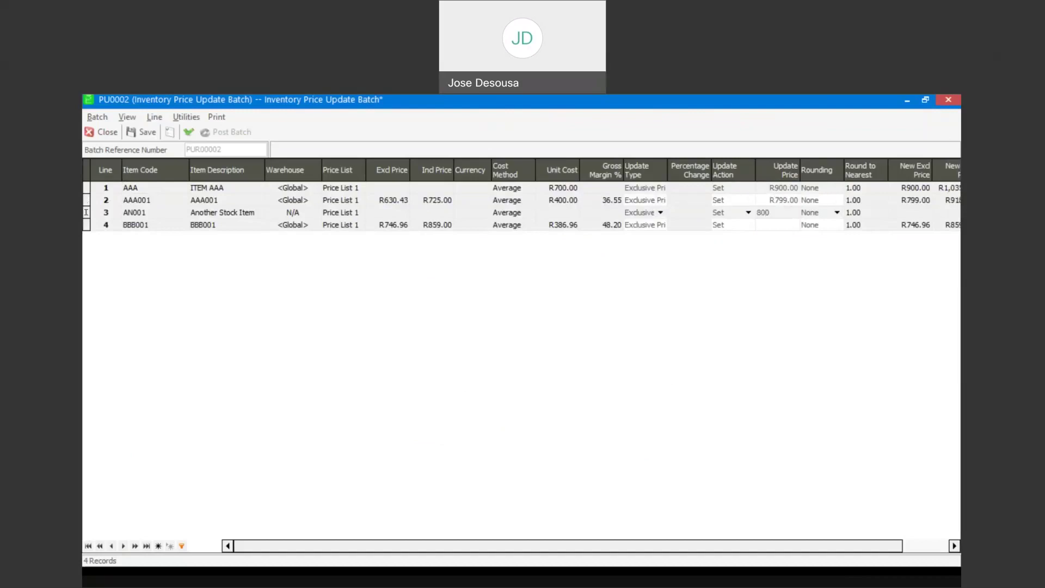
{"action": "key", "text": "Down"}
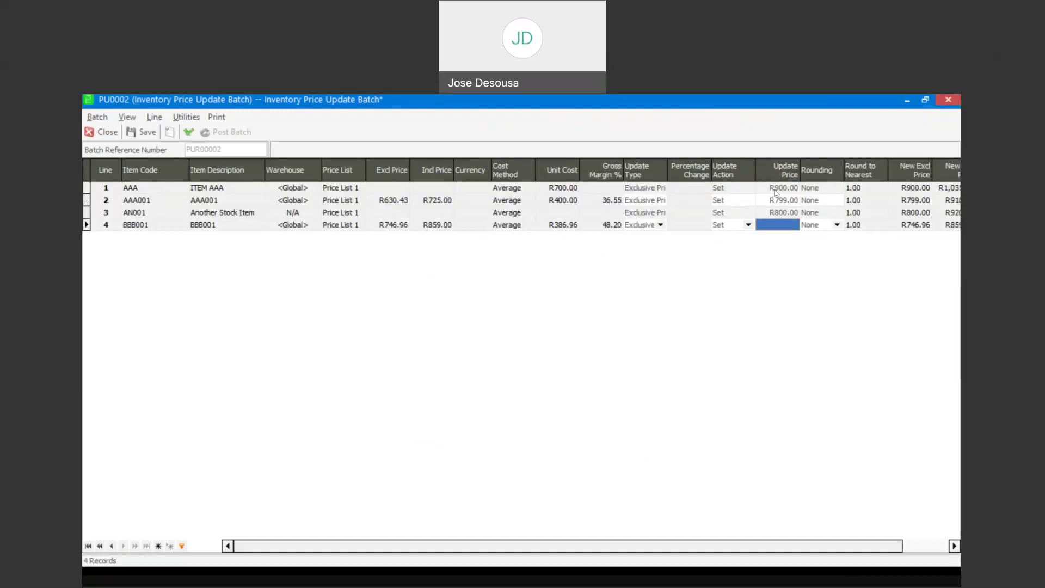
{"action": "type", "text": "9"}
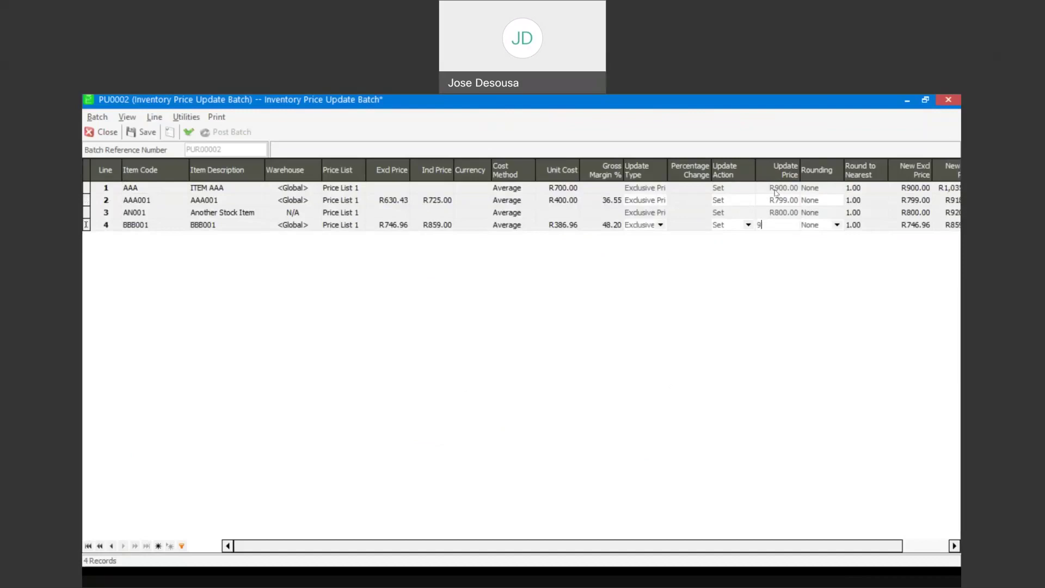
{"action": "type", "text": "80"}
{"action": "key", "text": "Return"}
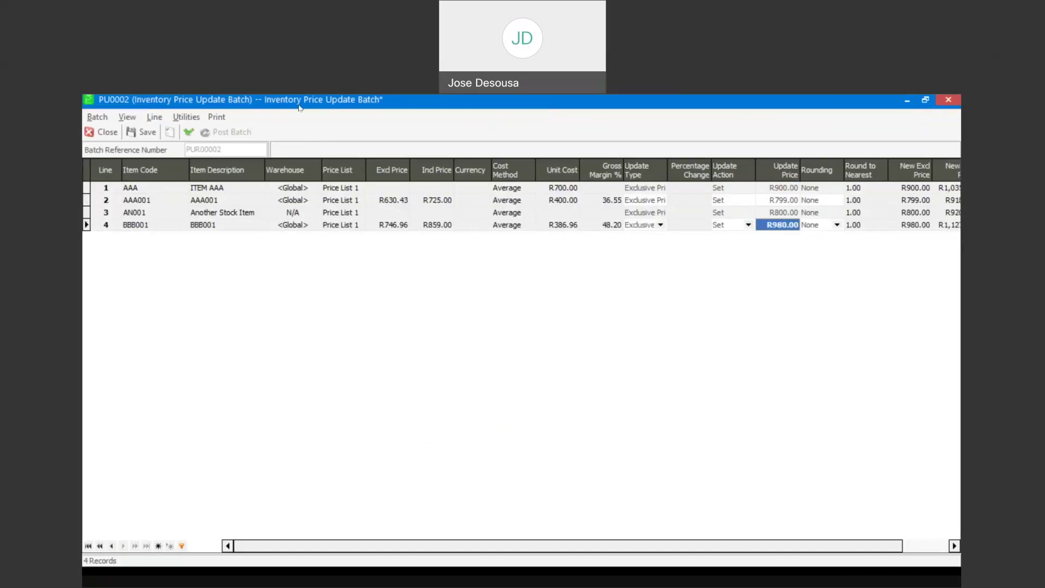
Validate the price update batch, save it and close it without posting
{"action": "left_click", "coordinate": [190, 133]}
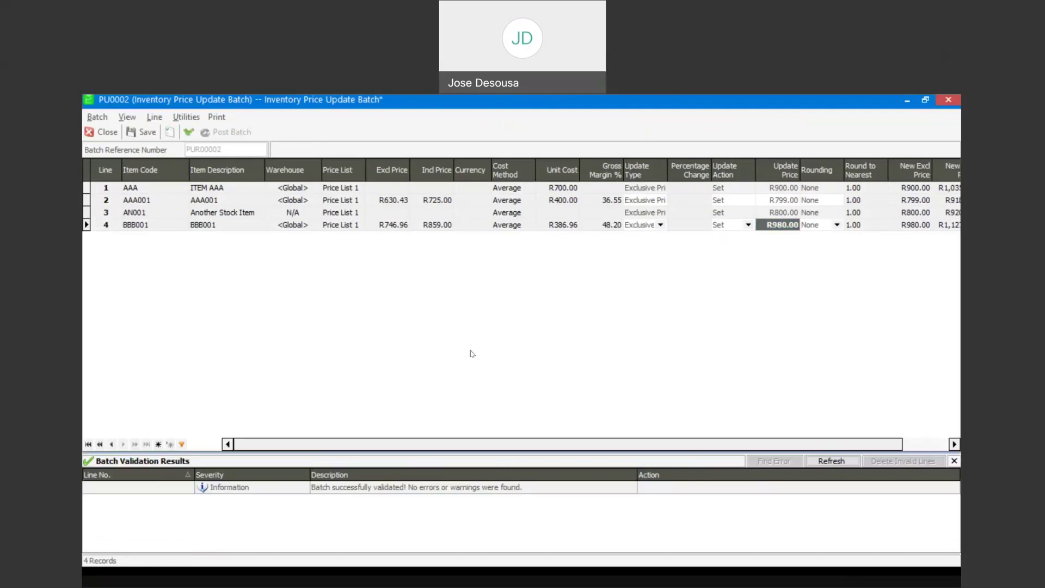
{"action": "left_click", "coordinate": [150, 136]}
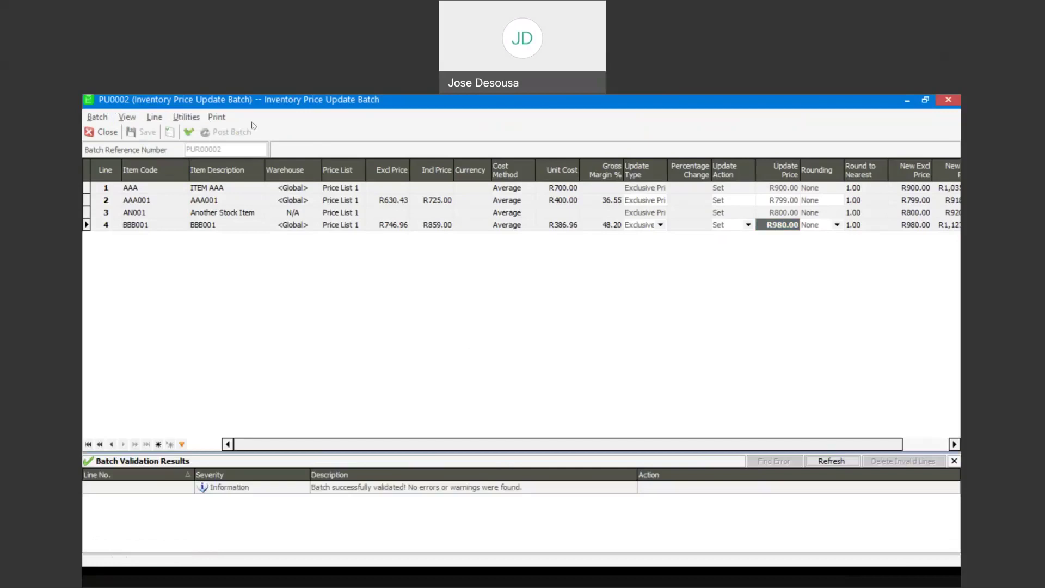
{"action": "left_click", "coordinate": [107, 133]}
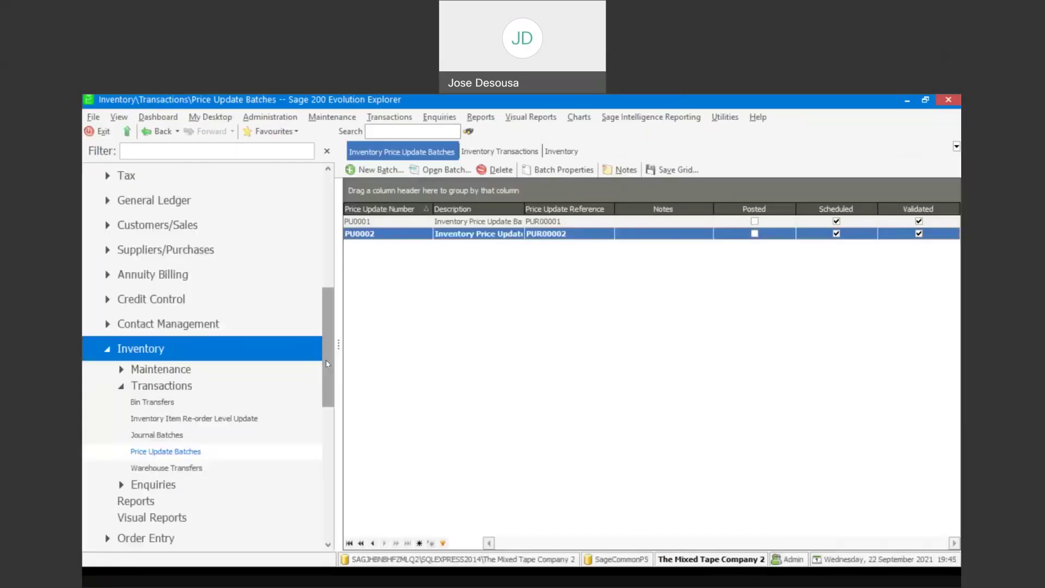
Open the Job Manager from the Common maintenance area
{"action": "left_click_drag", "start_coordinate": [328, 360], "coordinate": [326, 248]}
{"action": "left_click", "coordinate": [247, 245]}
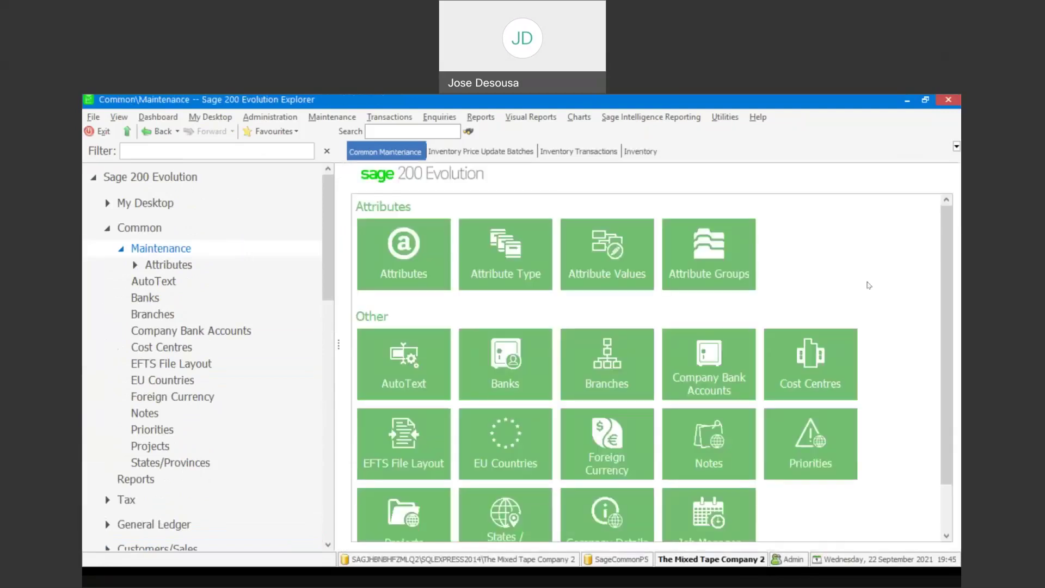
{"action": "scroll", "coordinate": [944, 270], "scroll_direction": "down", "scroll_amount": 1}
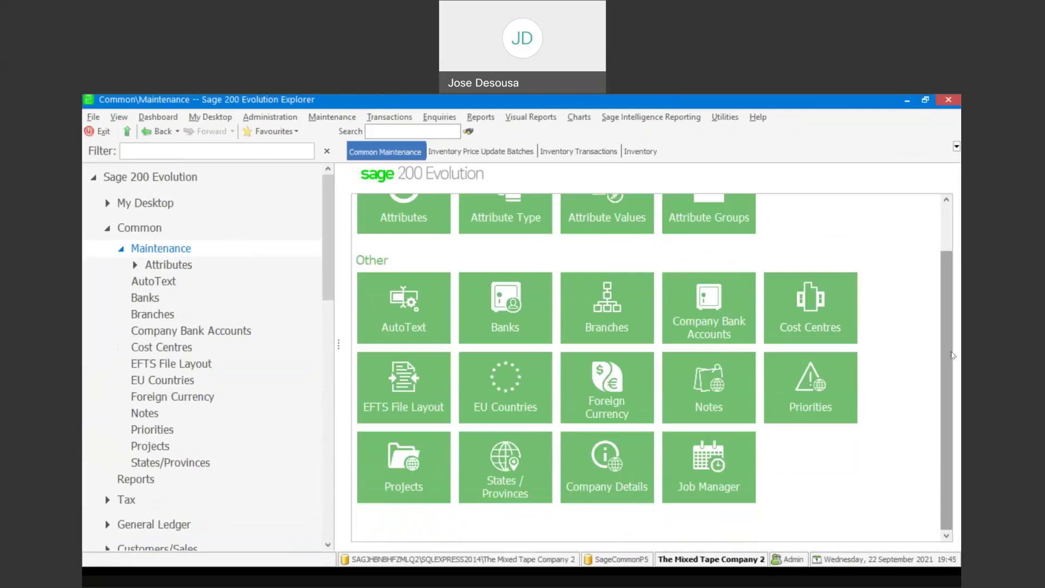
{"action": "left_click", "coordinate": [697, 465]}
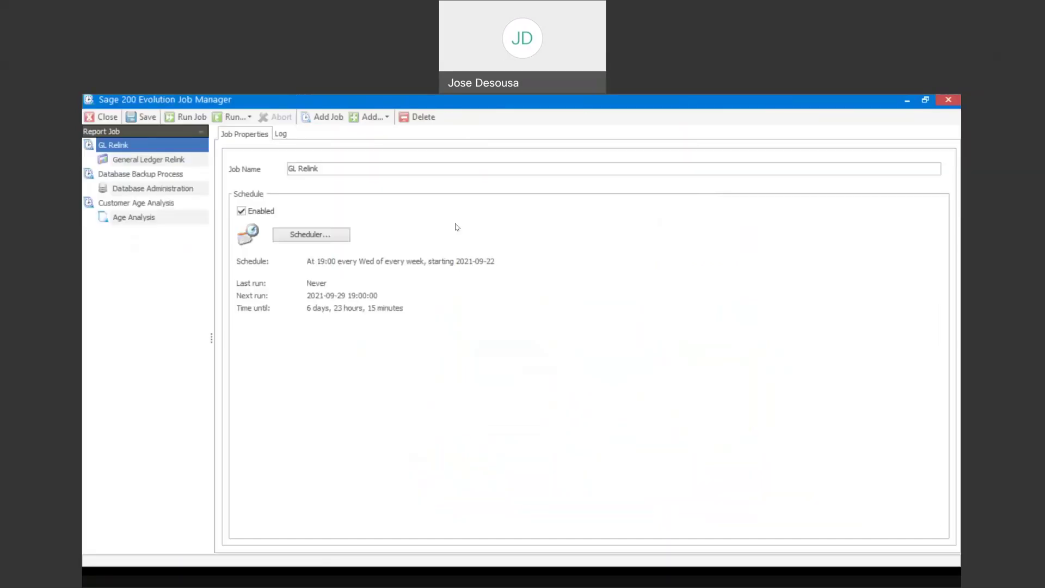
Add a new batch-type job named Price Update Batch 001 and include Price Update Batches in it
{"action": "left_click", "coordinate": [328, 118]}
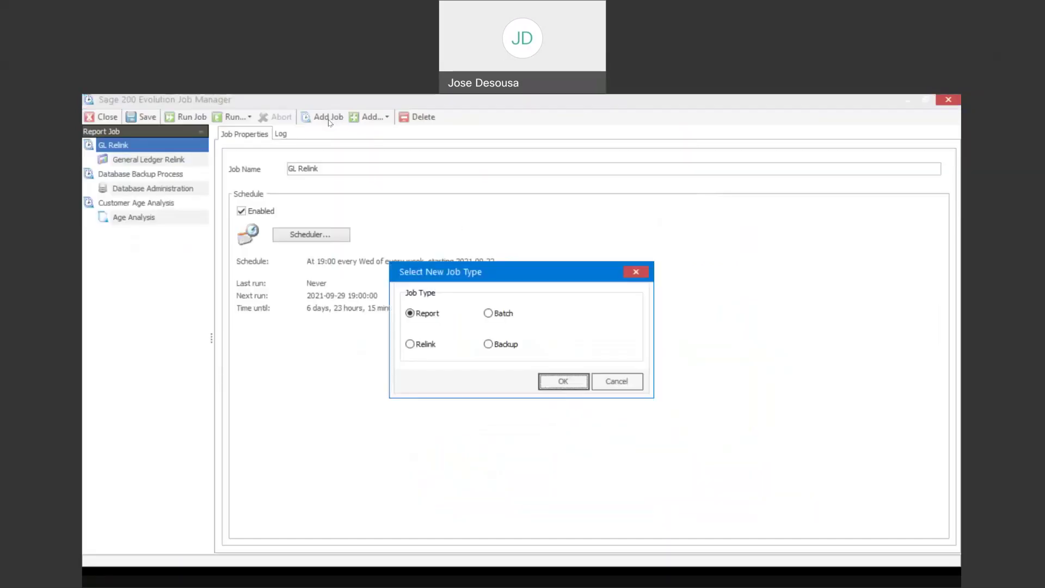
{"action": "left_click", "coordinate": [489, 315]}
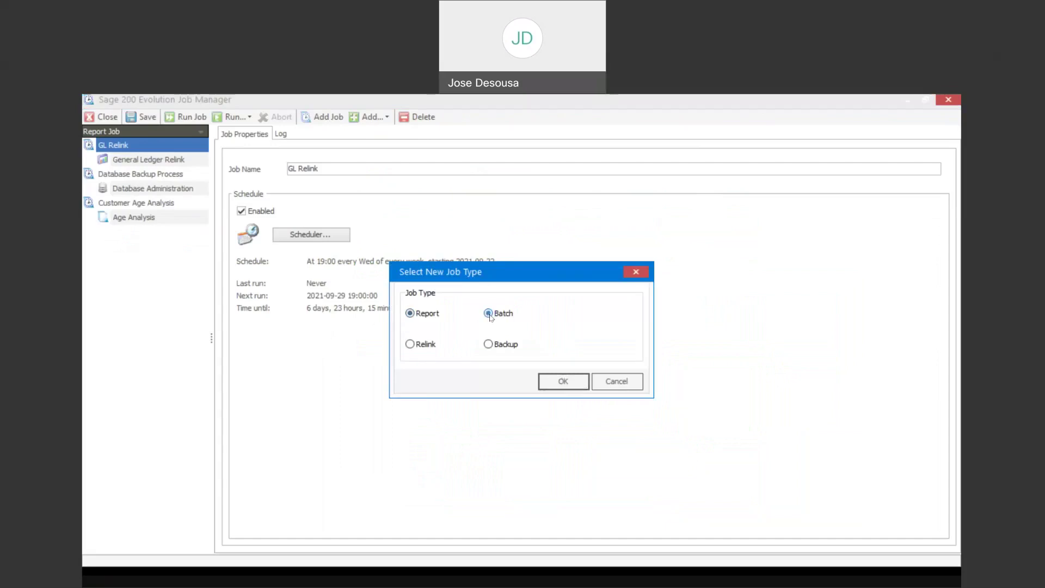
{"action": "left_click", "coordinate": [549, 381]}
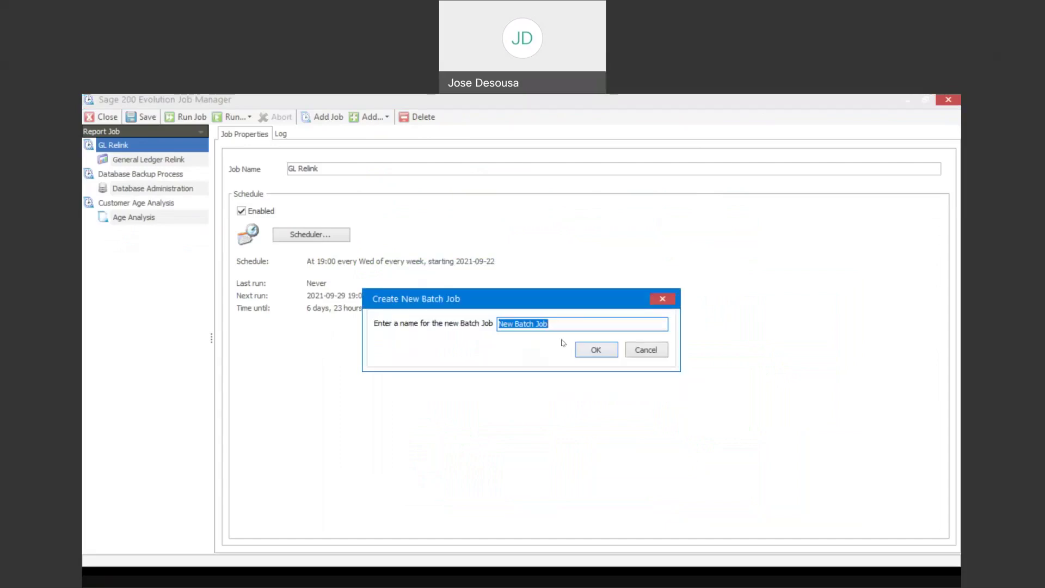
{"action": "key", "text": "BackSpace"}
{"action": "type", "text": "Price Update Batch 001"}
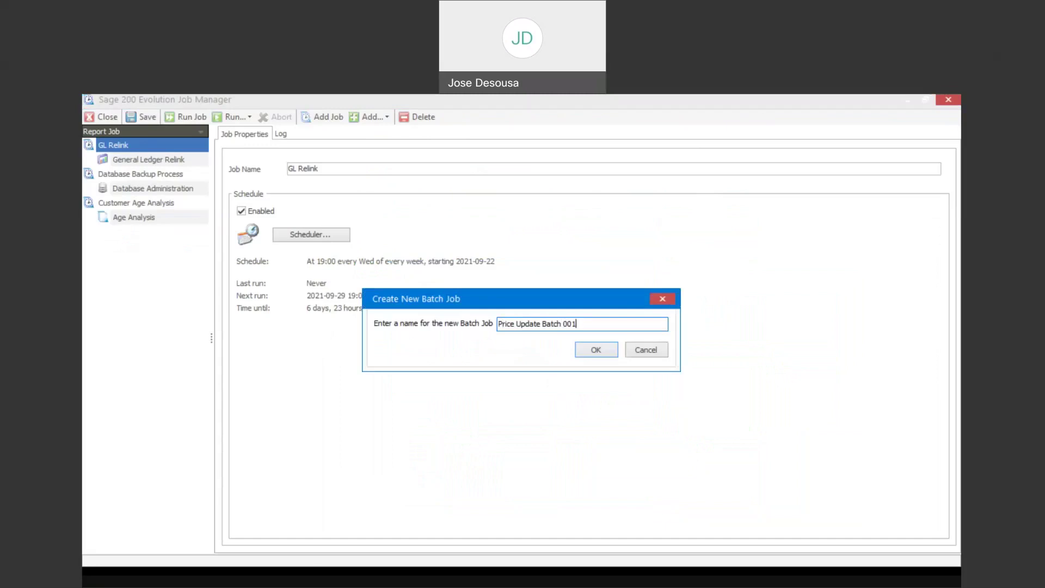
{"action": "left_click", "coordinate": [597, 352]}
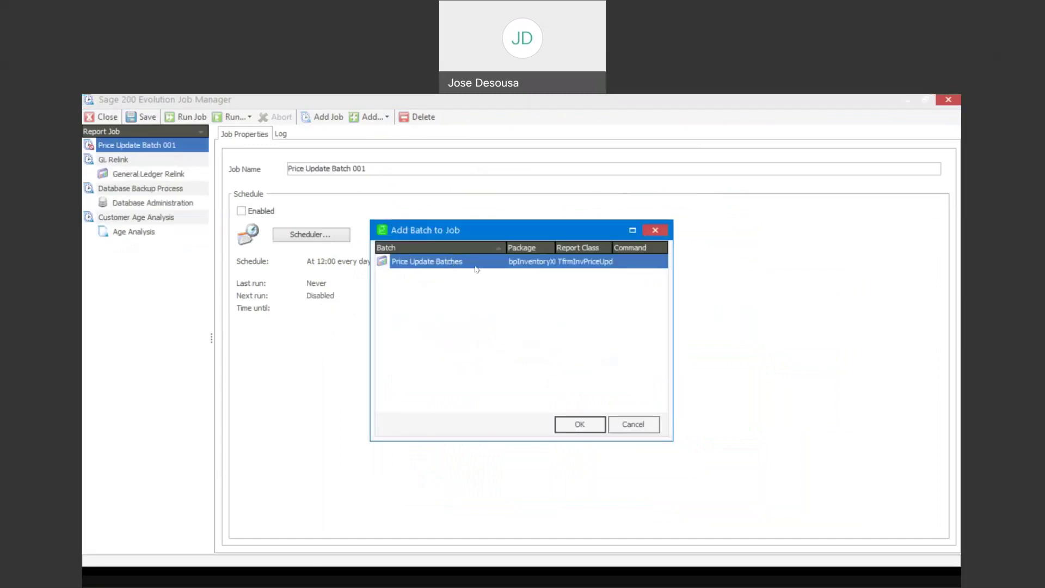
{"action": "left_click", "coordinate": [583, 425]}
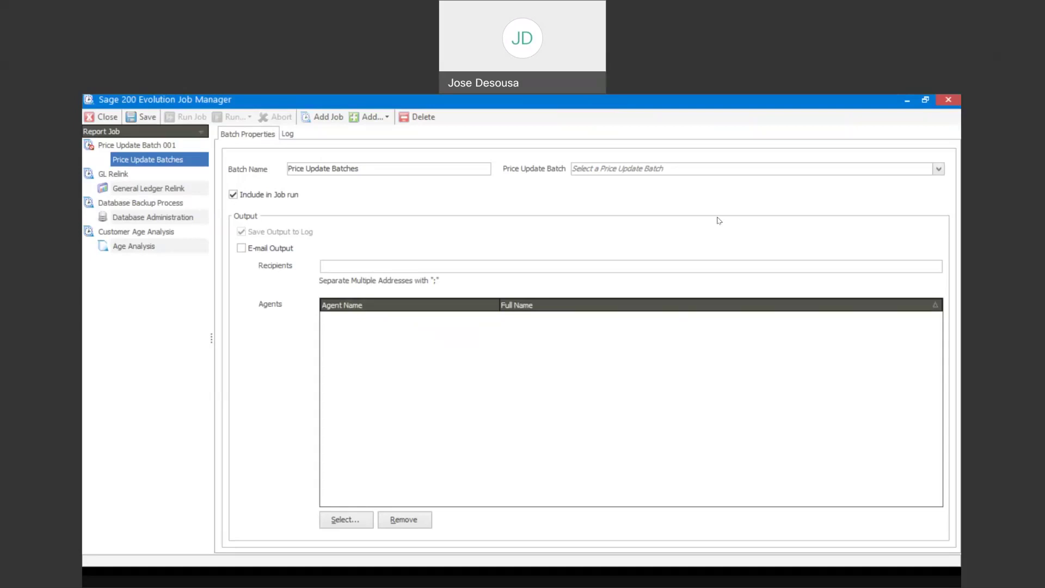
Turn on e-mailed output to the Admin agent for the batch entry and assign price update batch PU0002
{"action": "left_click", "coordinate": [241, 248]}
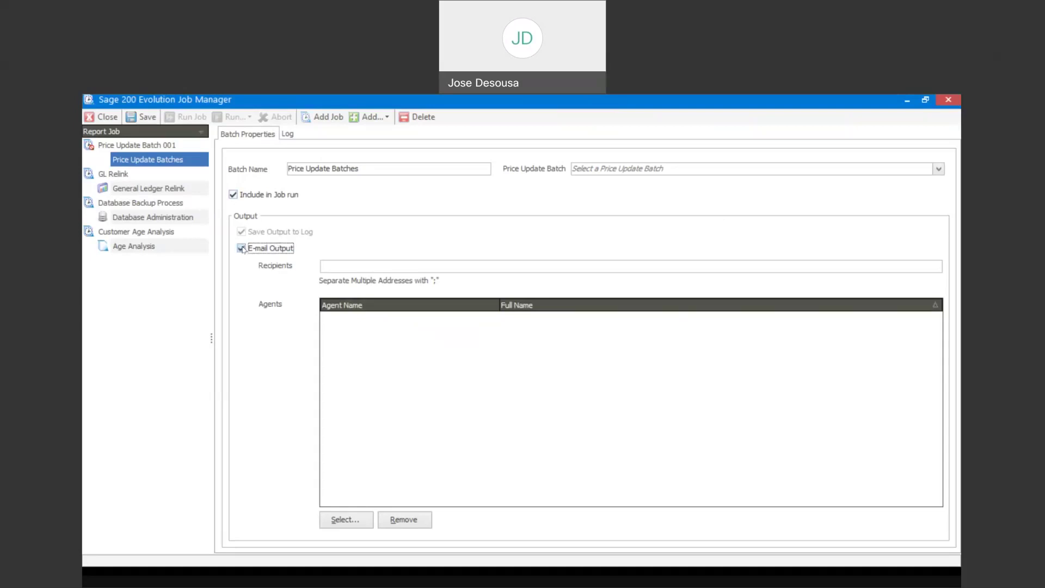
{"action": "left_click", "coordinate": [337, 518]}
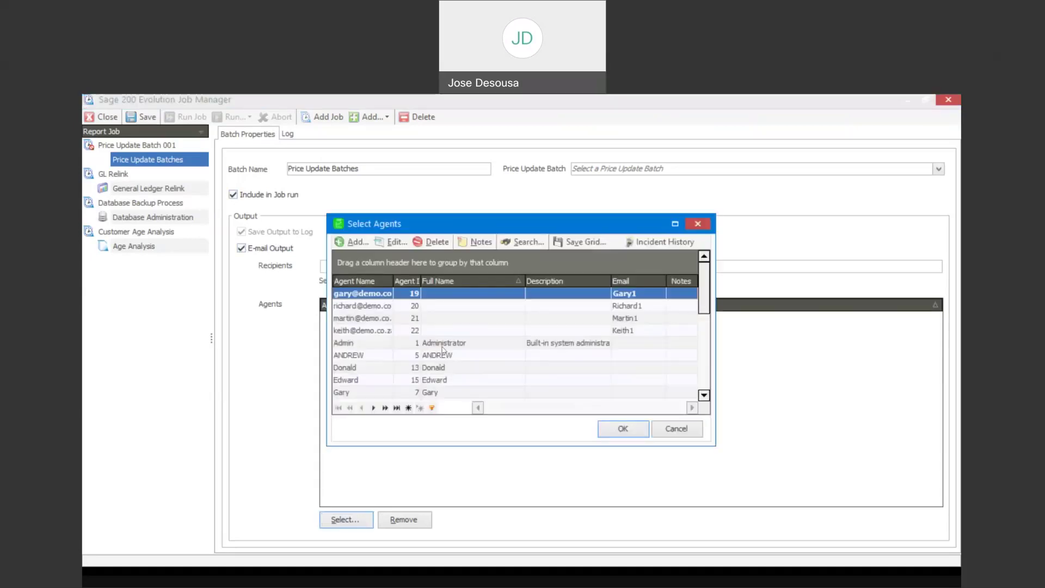
{"action": "left_click", "coordinate": [489, 343]}
{"action": "left_click", "coordinate": [611, 431]}
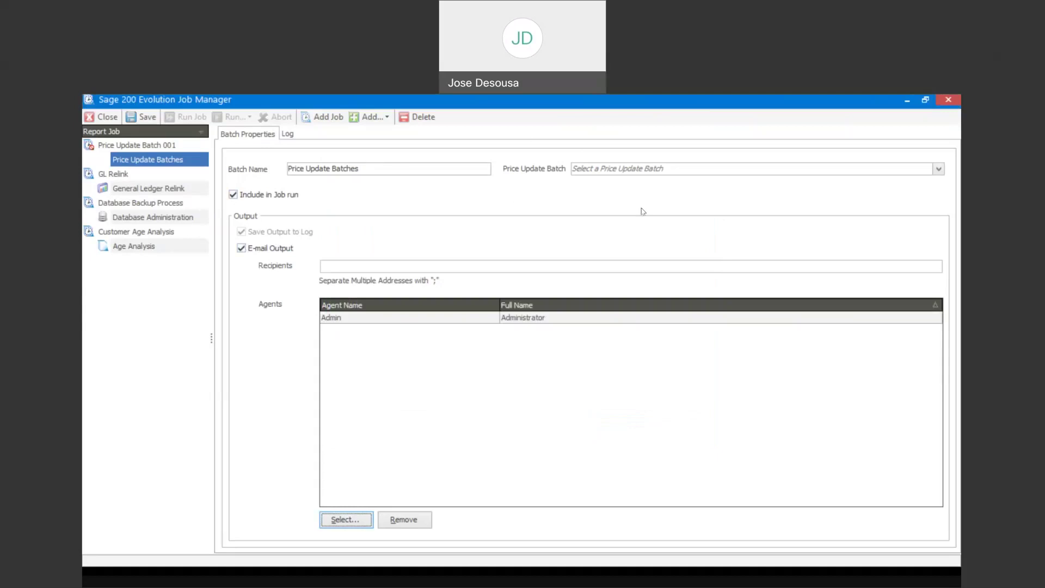
{"action": "left_click", "coordinate": [939, 169]}
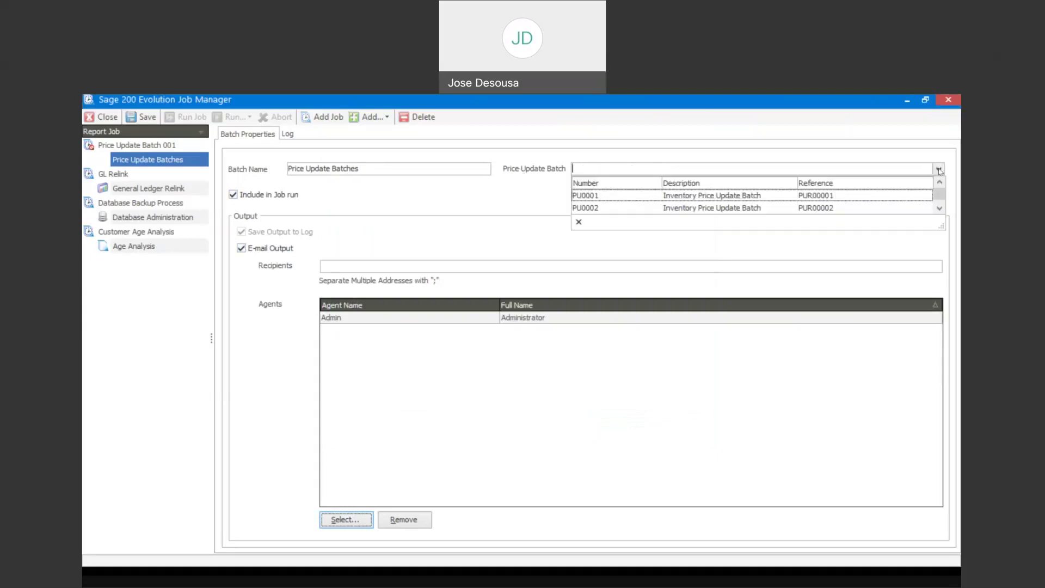
{"action": "left_click", "coordinate": [844, 209]}
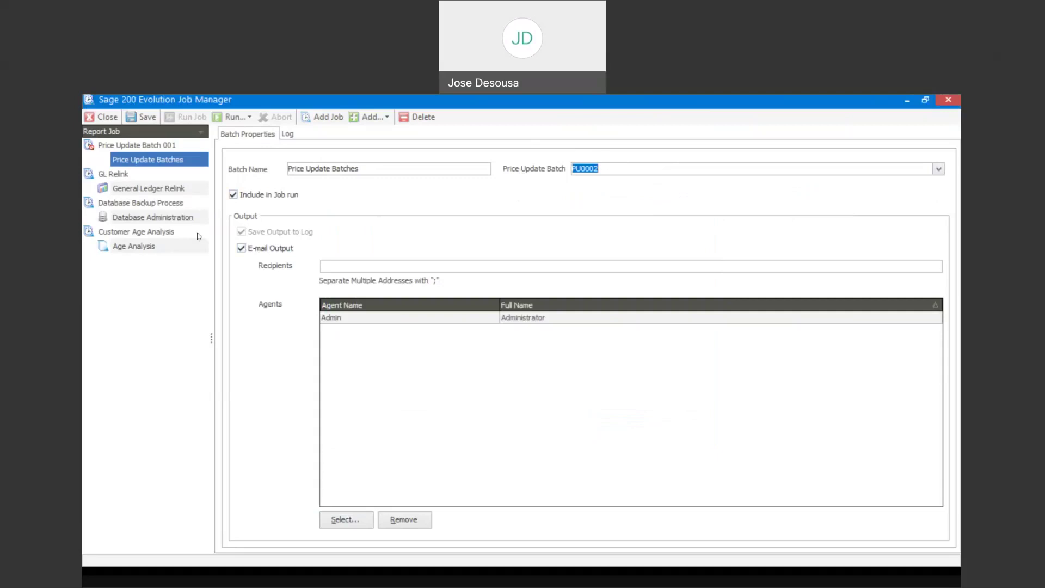
Enable the Price Update Batch 001 job and schedule it to run one time only at 07:00 PM on 2021-09-22
{"action": "left_click", "coordinate": [174, 148]}
{"action": "left_click", "coordinate": [241, 211]}
{"action": "left_click", "coordinate": [305, 238]}
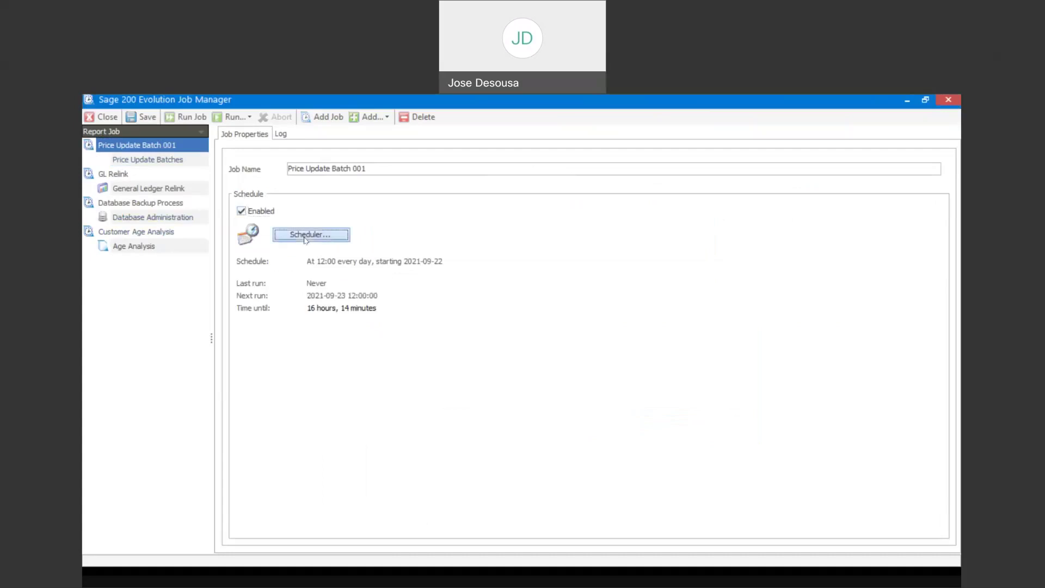
{"action": "left_click", "coordinate": [439, 332]}
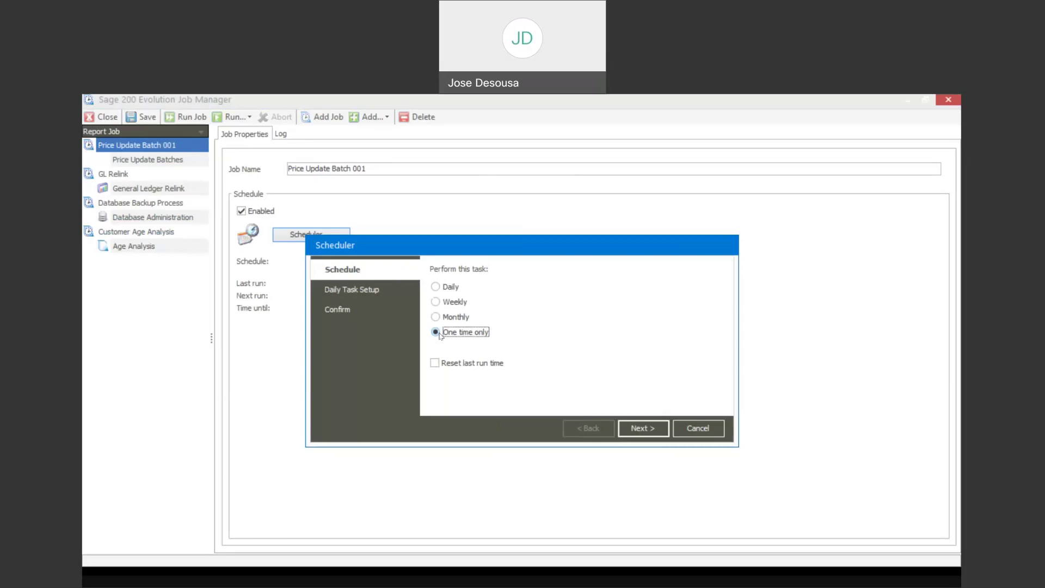
{"action": "left_click", "coordinate": [645, 429]}
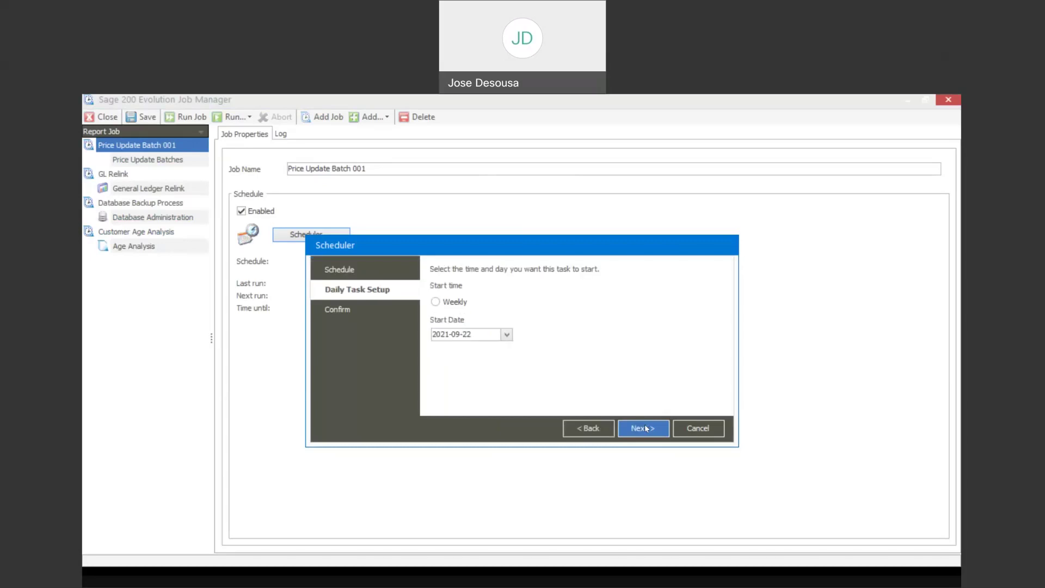
{"action": "left_click", "coordinate": [507, 298]}
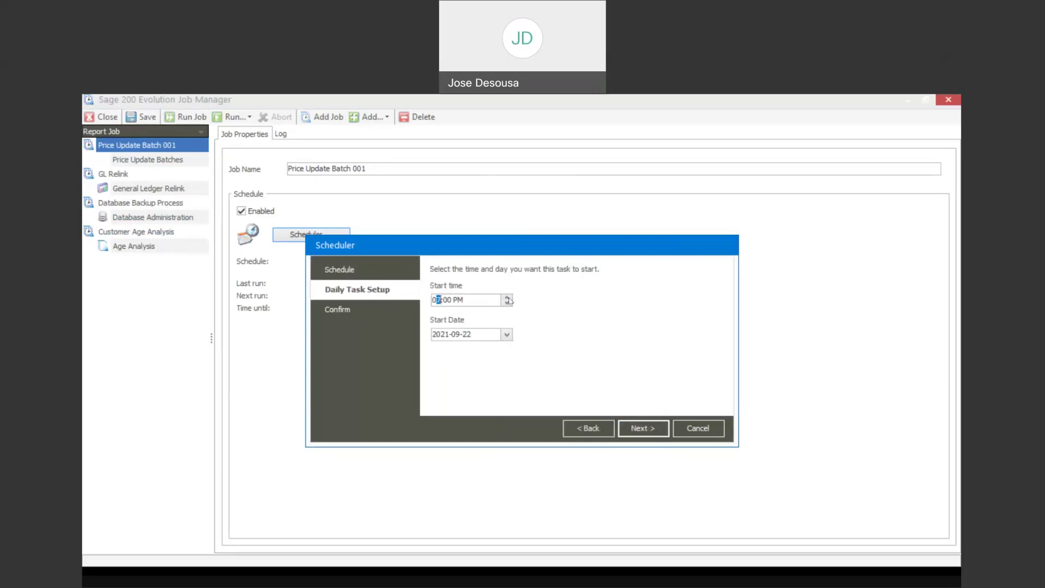
{"action": "left_click", "coordinate": [629, 429]}
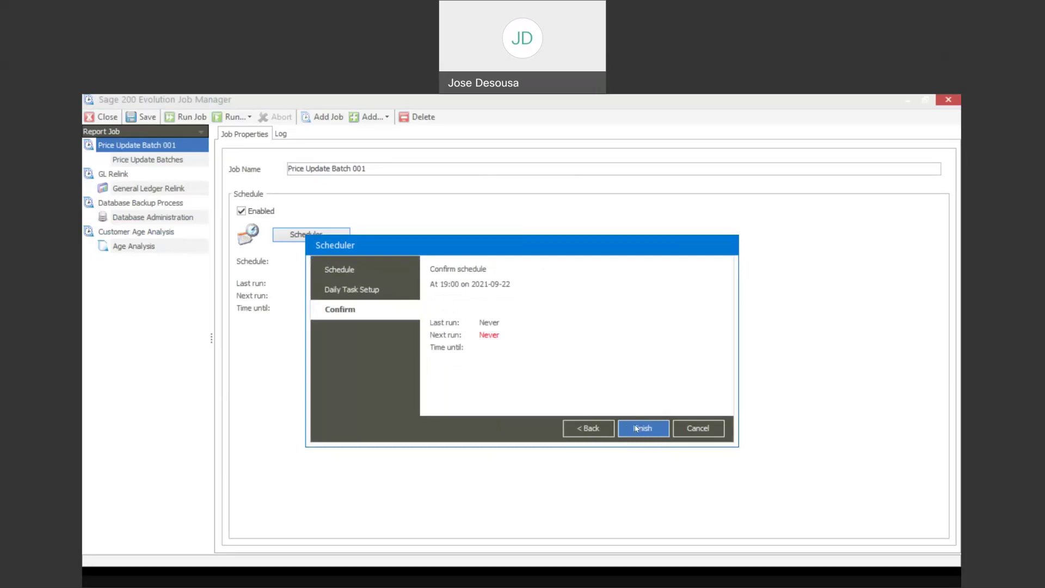
{"action": "left_click", "coordinate": [636, 428]}
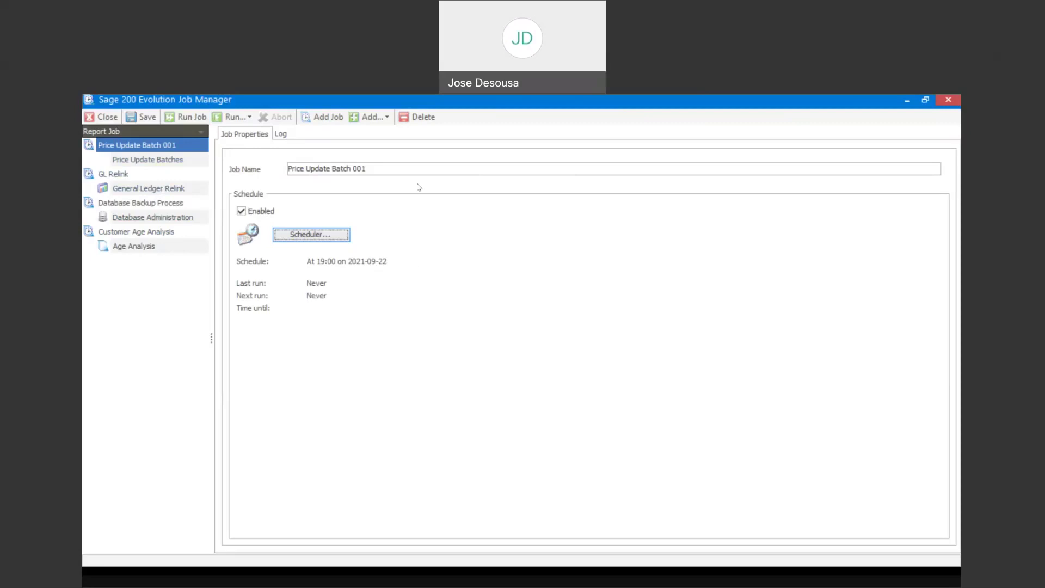
Review the available new job types without adding a job, and check the log of Price Update Batch 001
{"action": "left_click", "coordinate": [328, 117]}
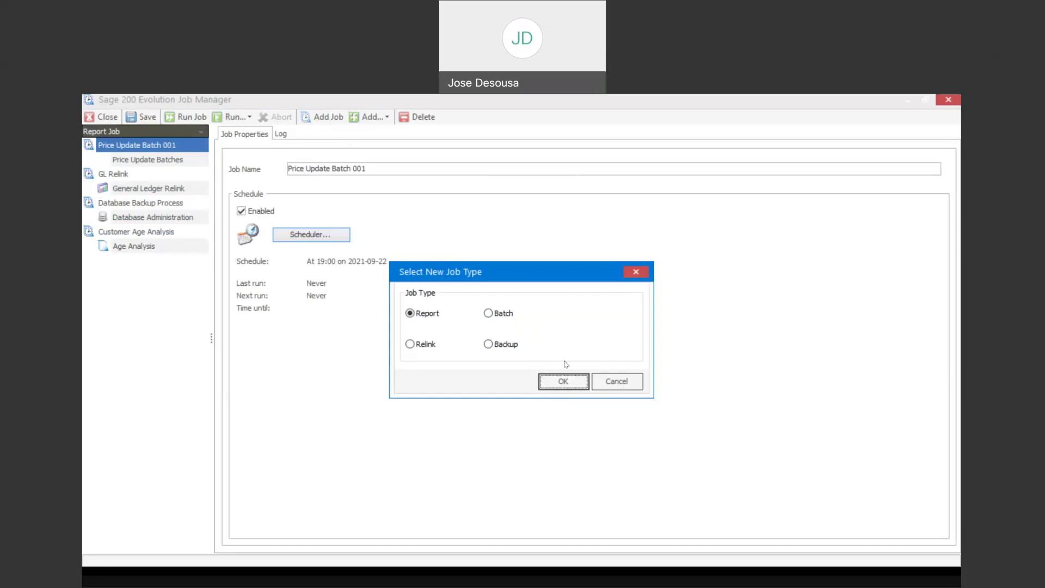
{"action": "left_click", "coordinate": [611, 385]}
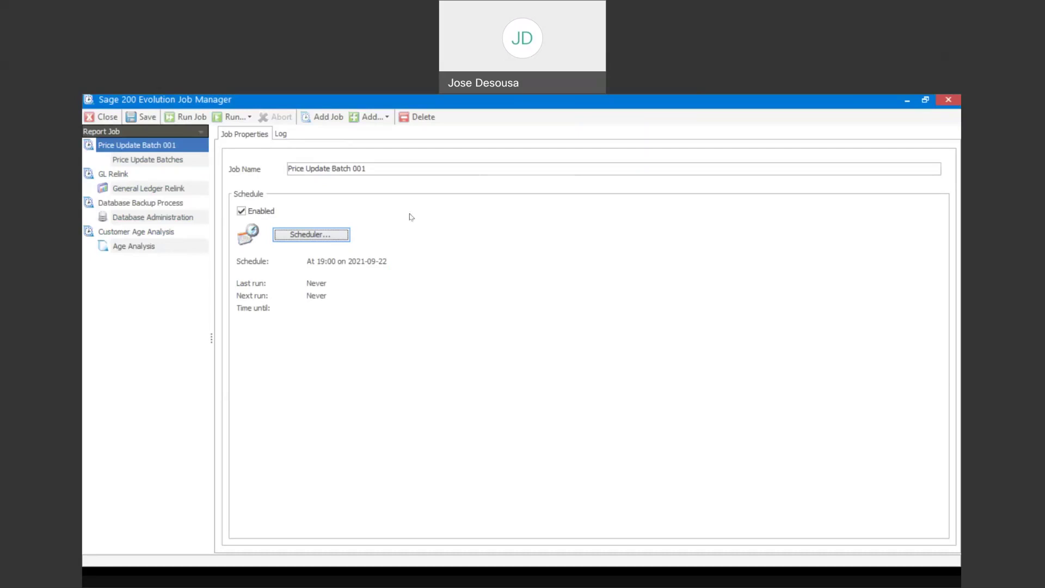
{"action": "left_click", "coordinate": [282, 134]}
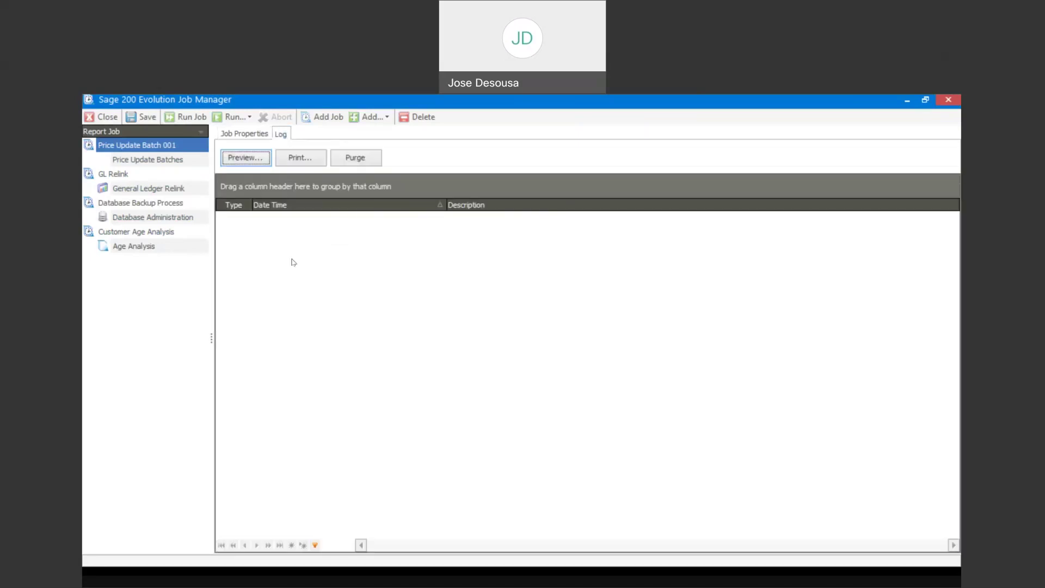
{"action": "left_click", "coordinate": [252, 136]}
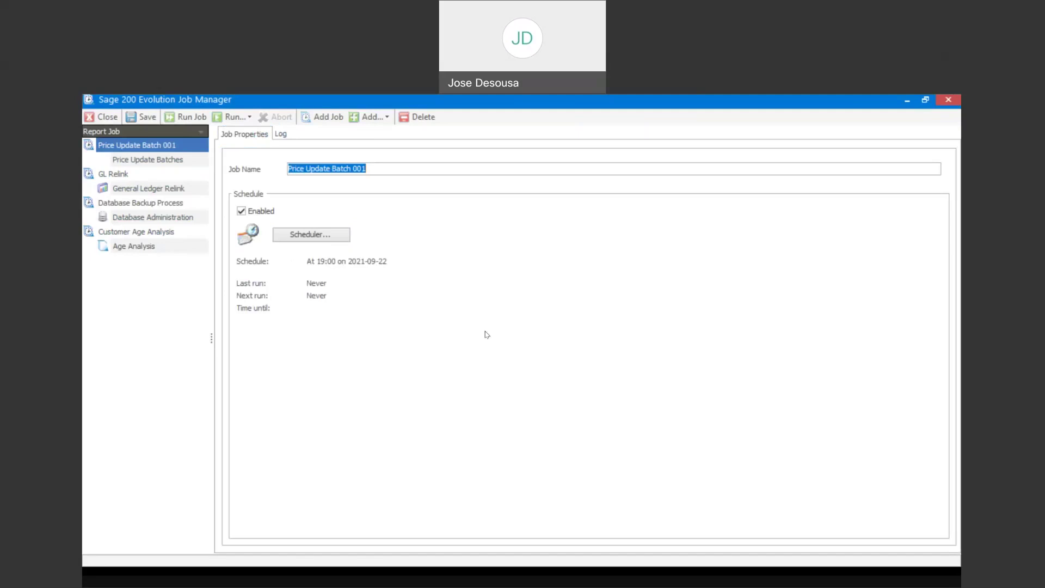